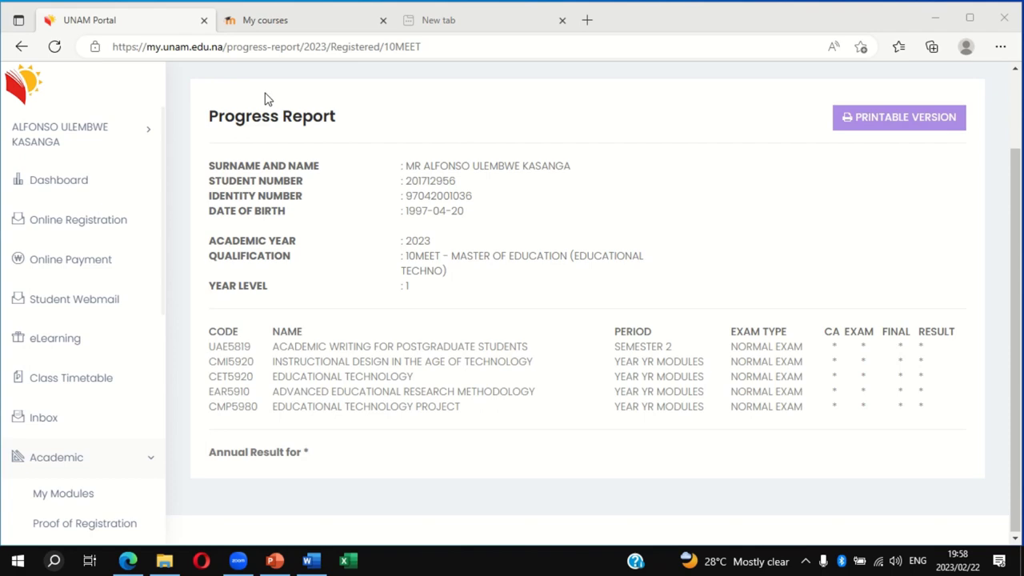
Alternate between the eLearning My courses list and the UNAM Portal progress report, ending on the report
click(289, 28)
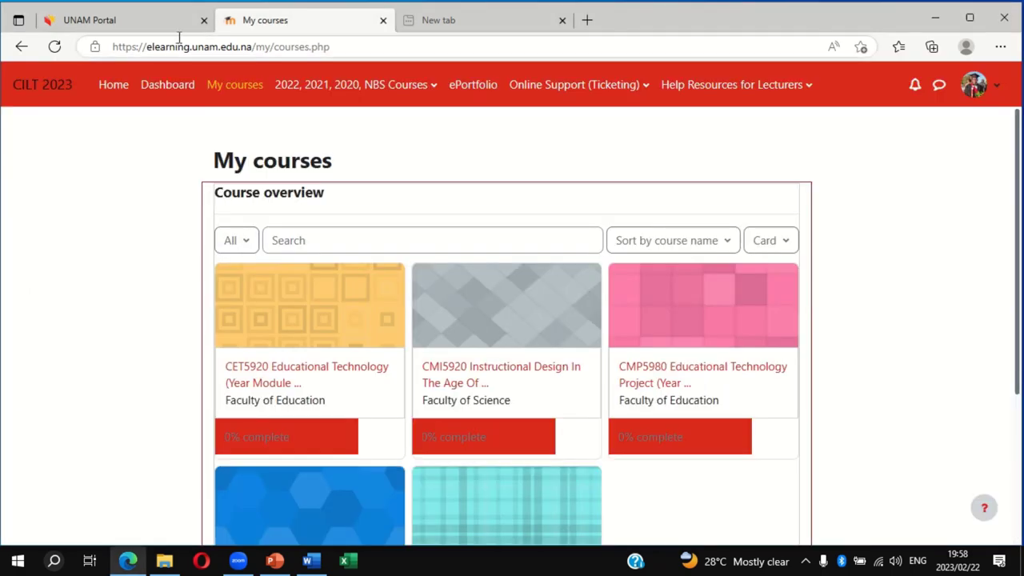
click(150, 27)
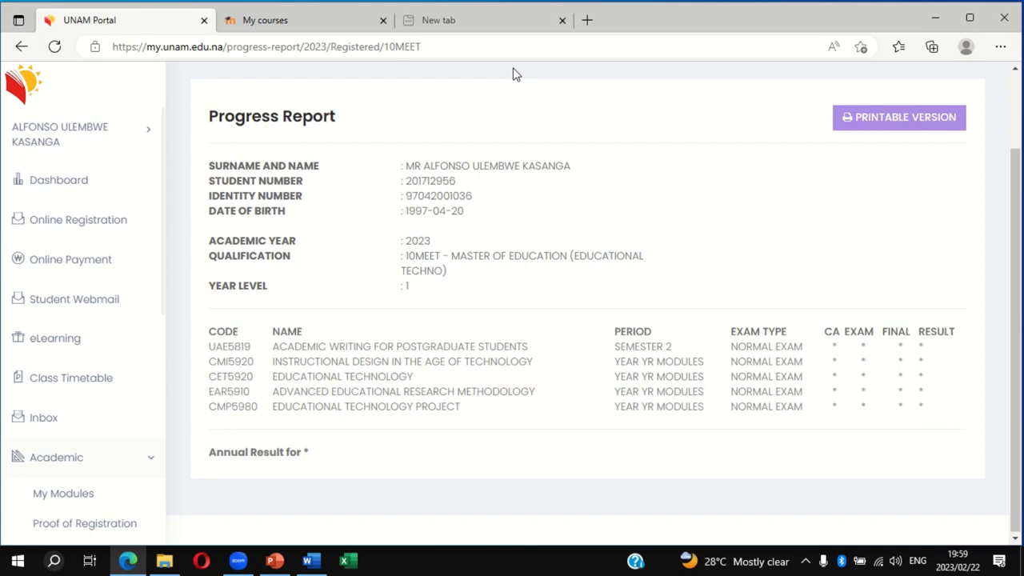
click(316, 28)
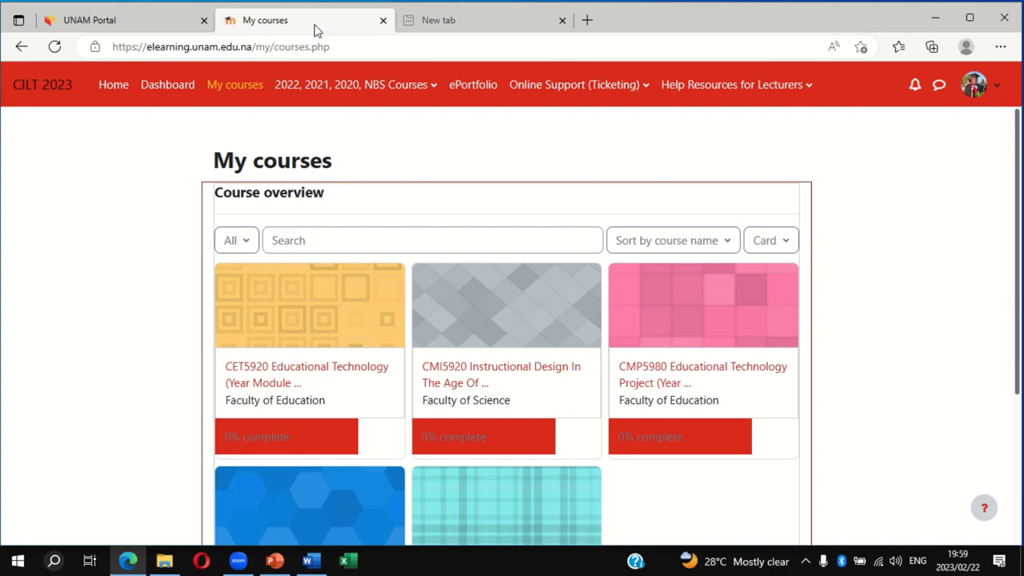
click(131, 25)
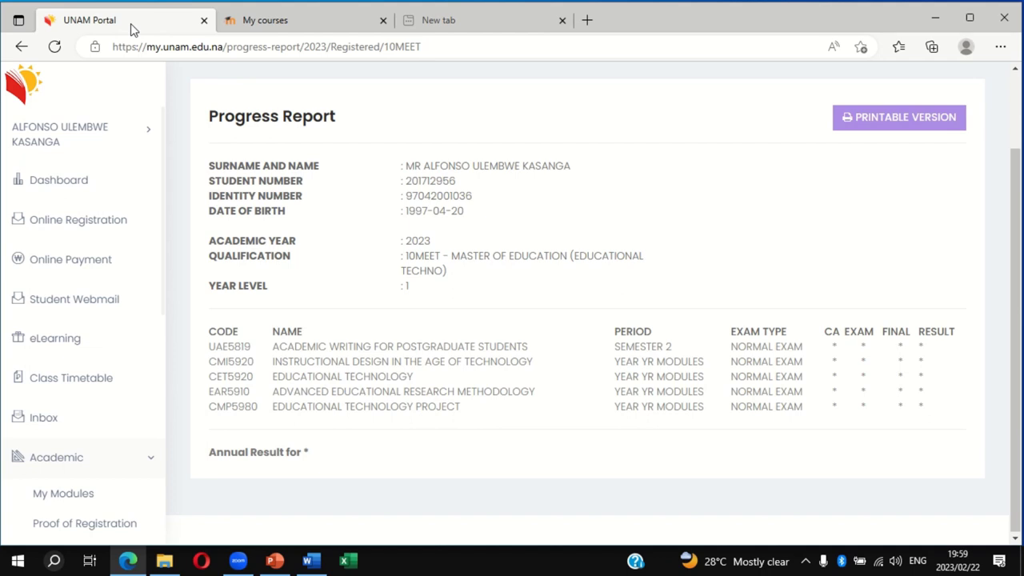
click(261, 24)
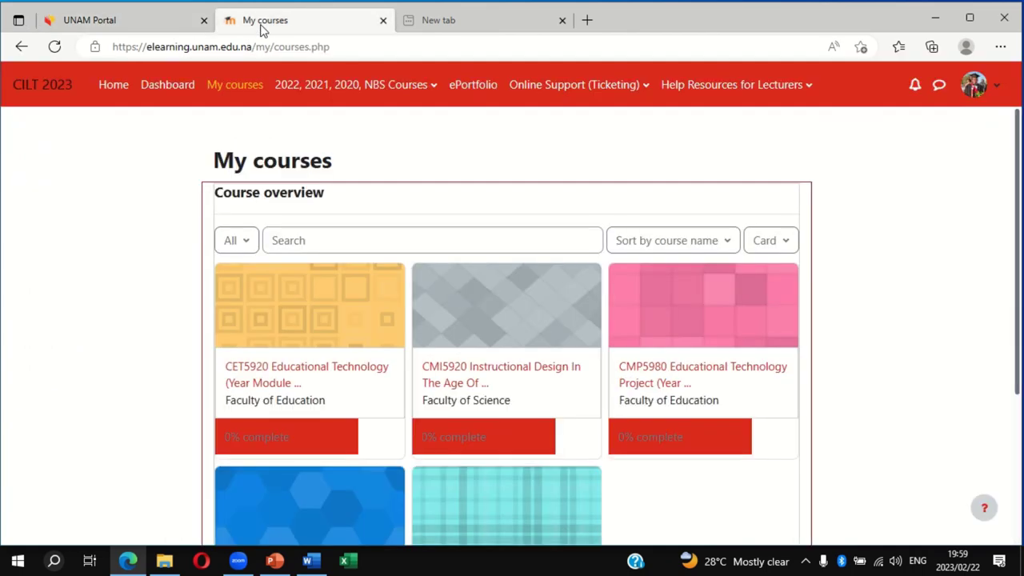
click(146, 29)
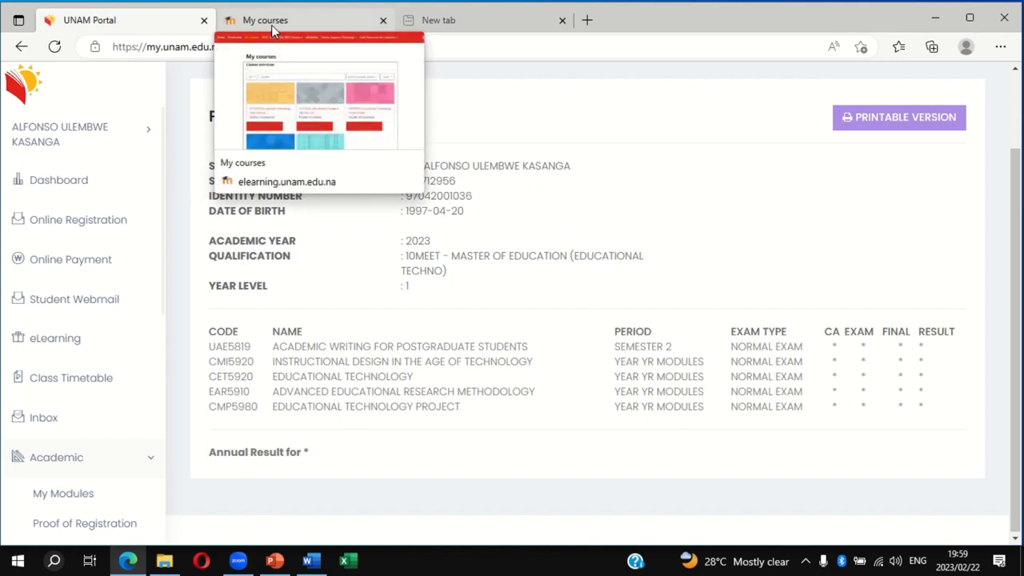
click(271, 25)
click(145, 27)
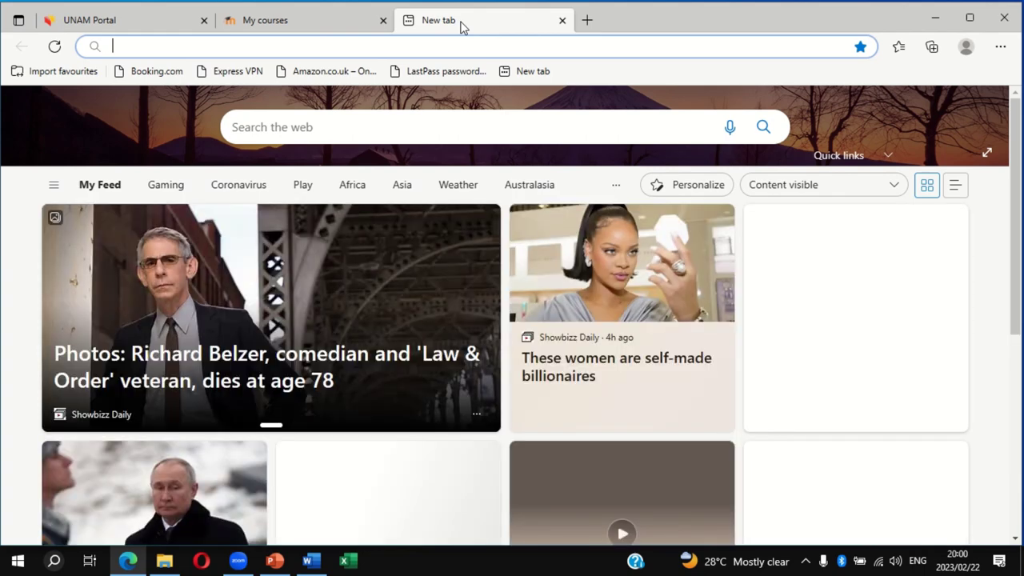
Search Bing for 'unam' and open the University of Namibia homepage from the results
text(uman)
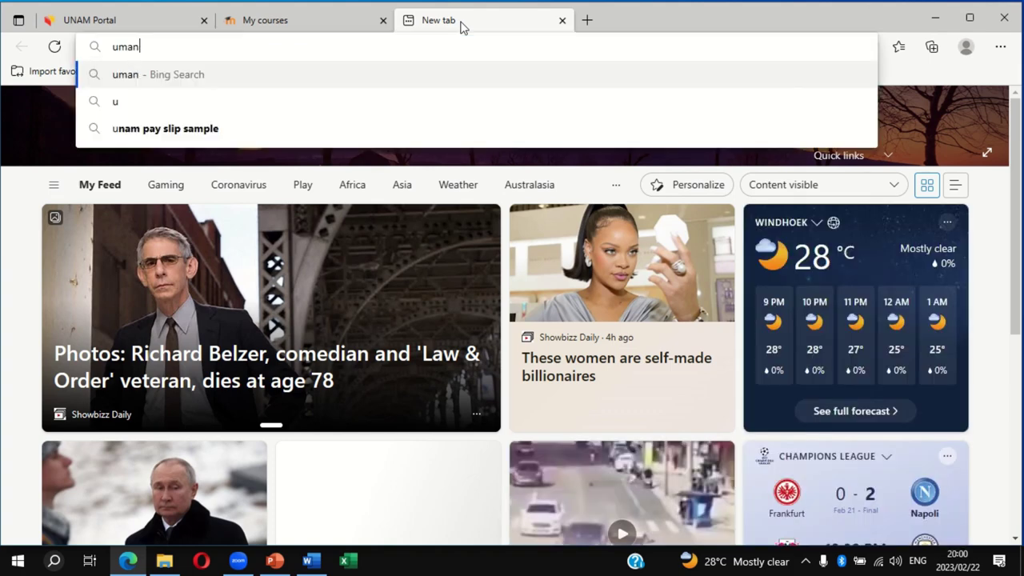
key(BackSpace)
key(BackSpace)
key(BackSpace)
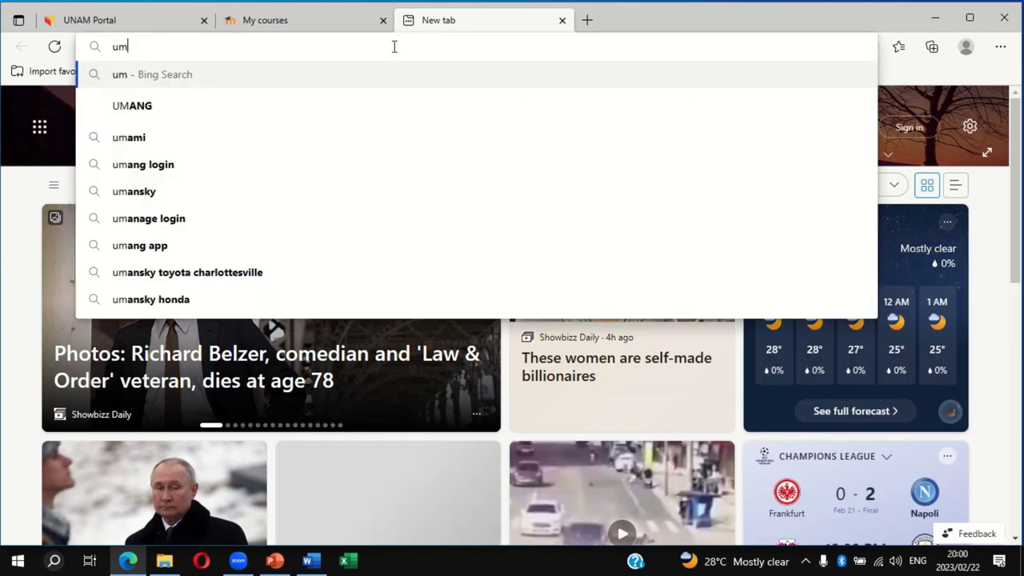
text(n)
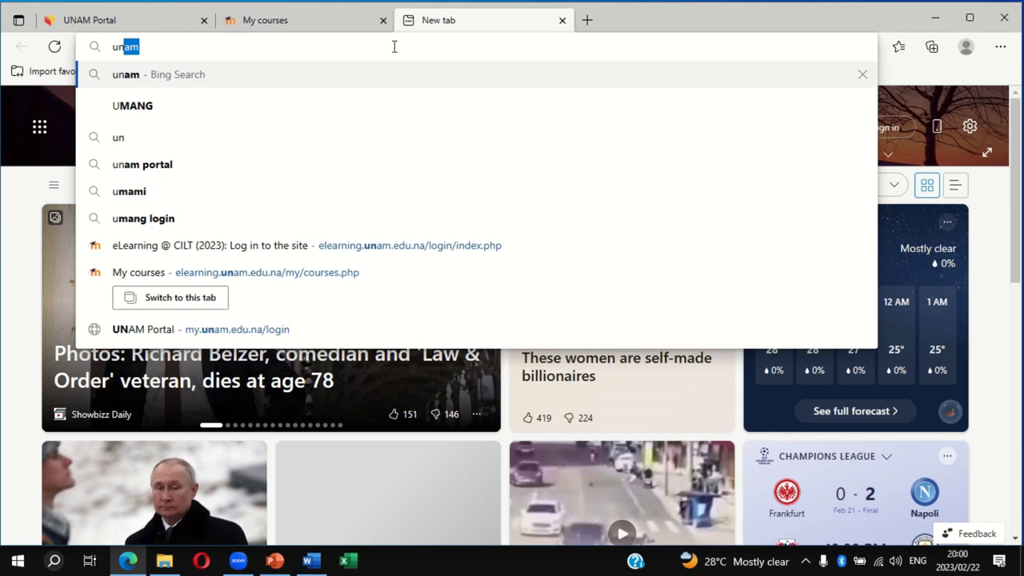
text(am)
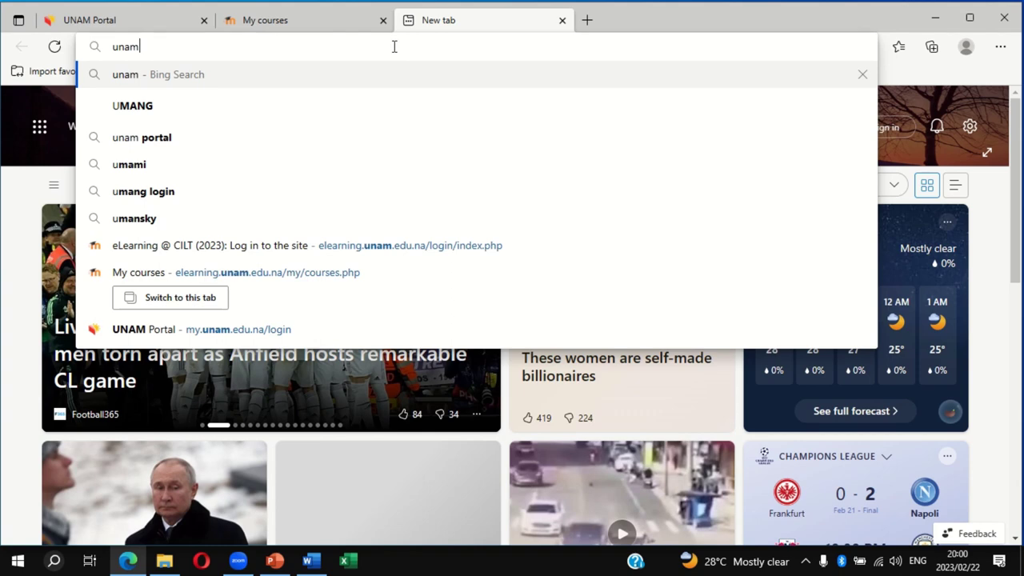
key(Return)
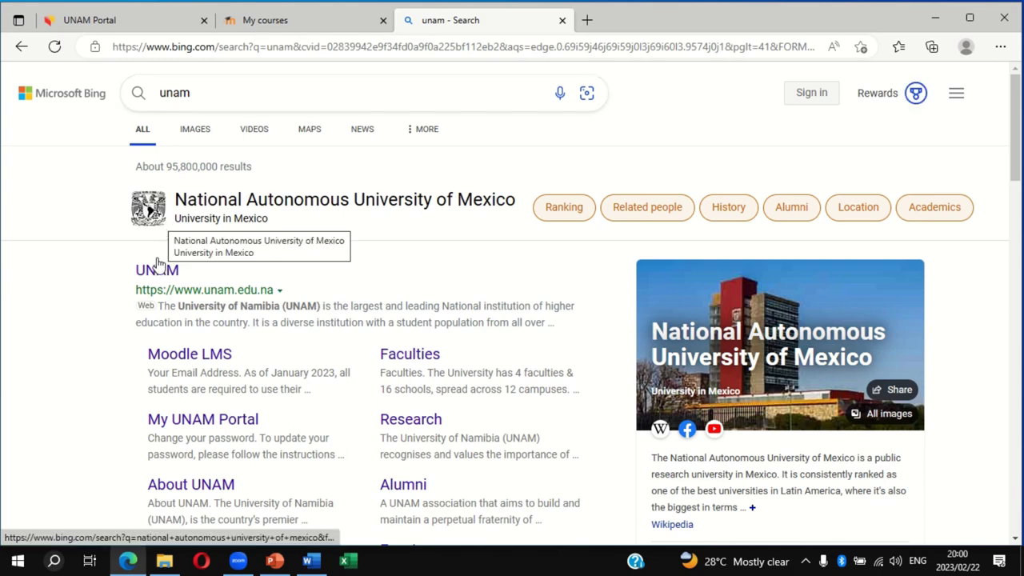
mouse_move(160, 276)
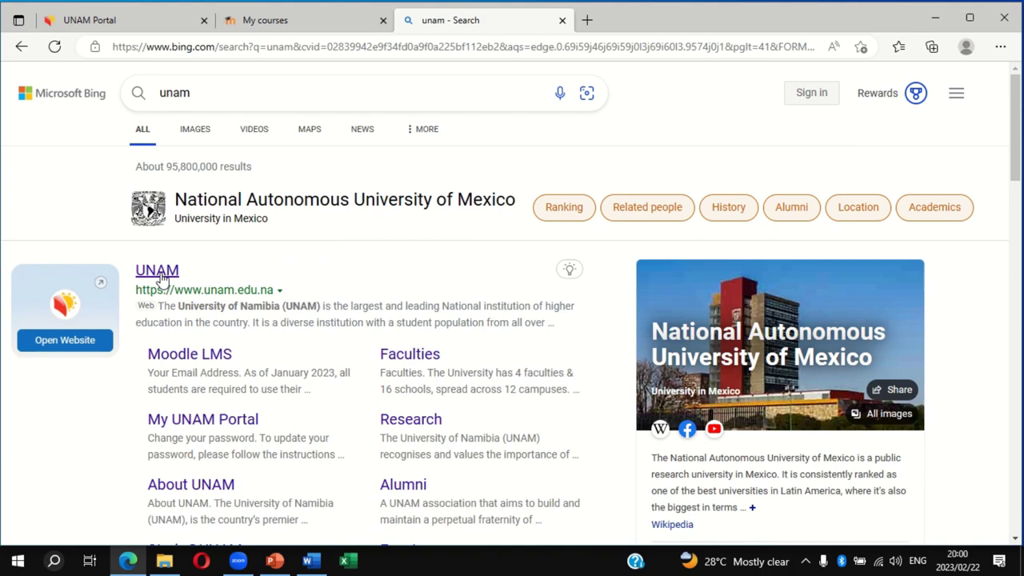
click(160, 277)
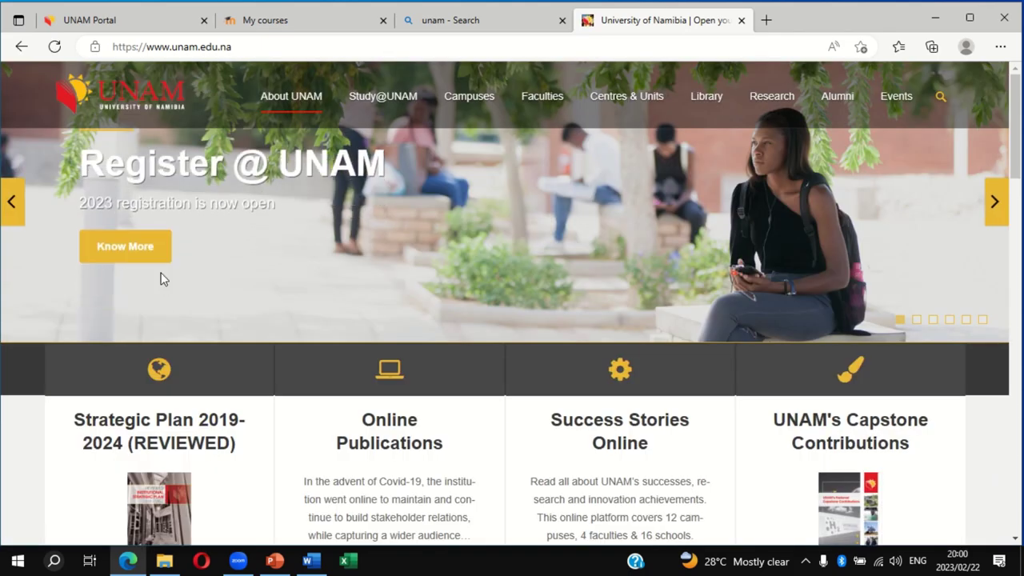
Glance at the UNAM Portal tab, then scroll the UNAM homepage down and highlight the Helpful Links heading
click(96, 26)
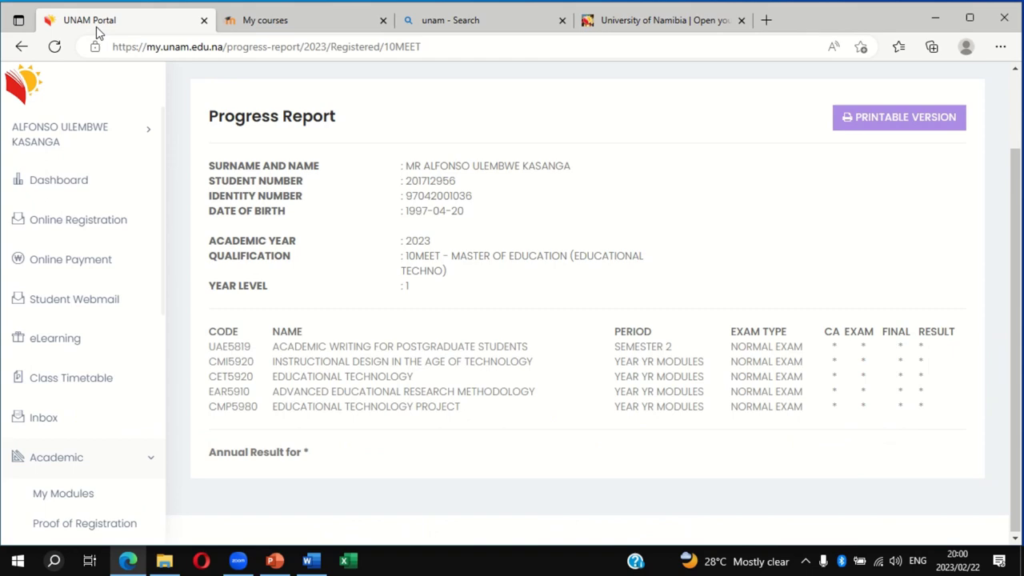
click(636, 22)
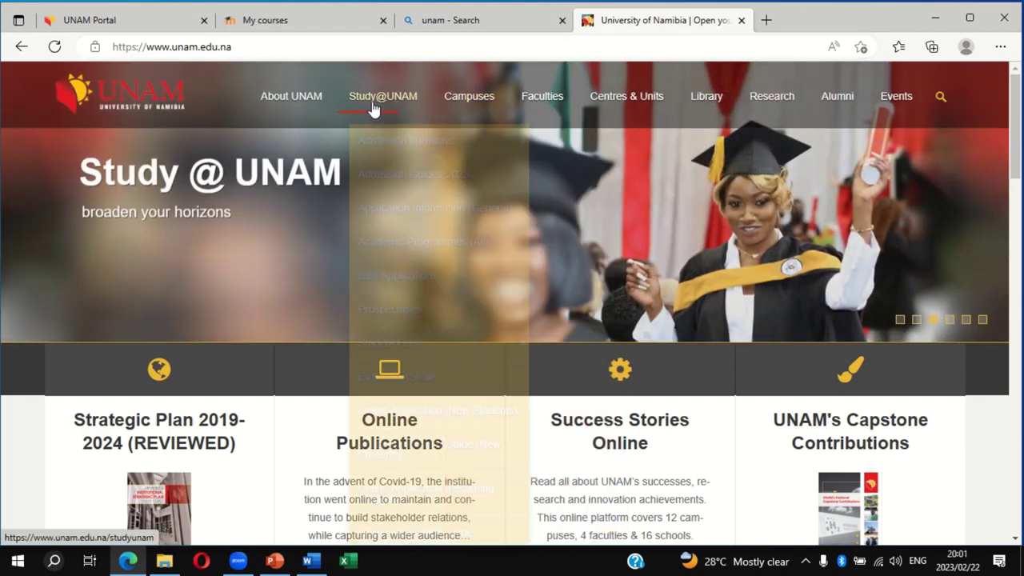
mouse_move(373, 106)
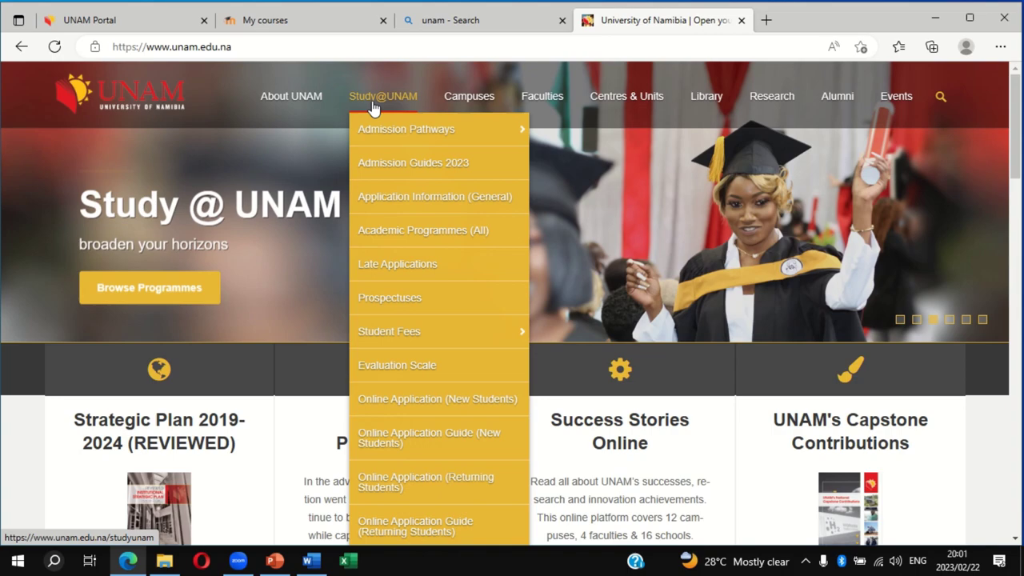
mouse_move(481, 108)
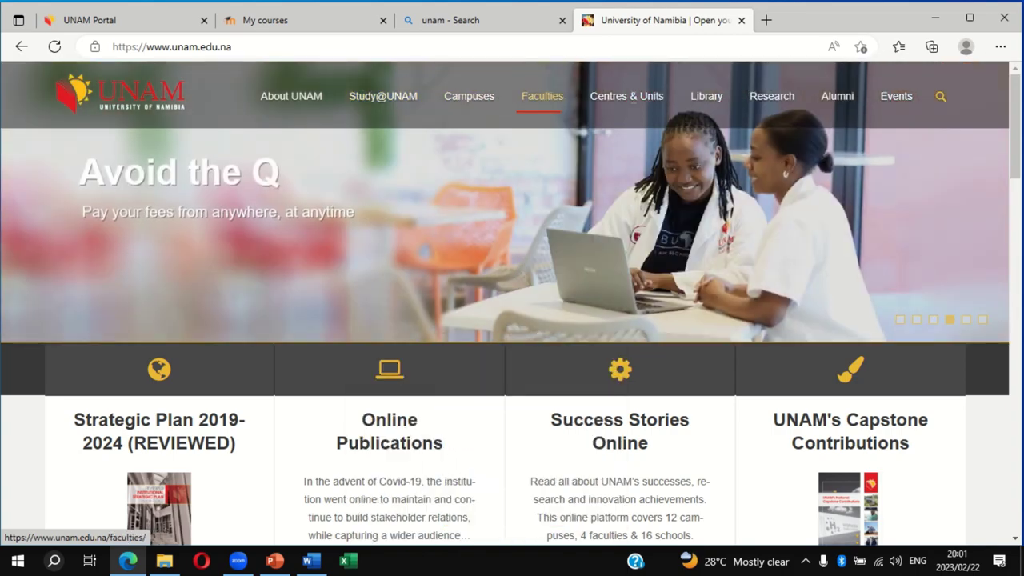
mouse_move(649, 99)
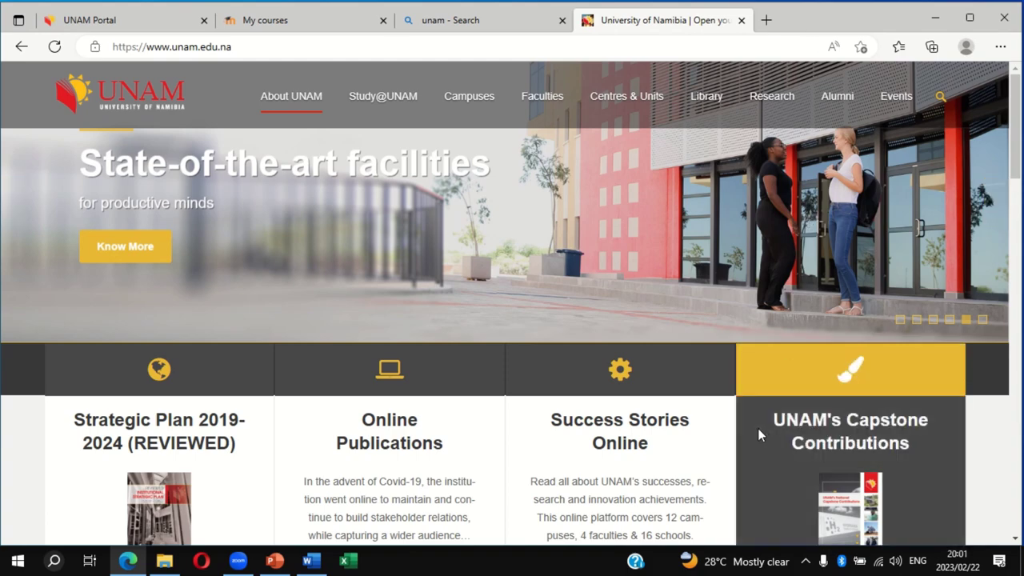
scroll(757, 428, down, 3)
scroll(760, 435, down, 6)
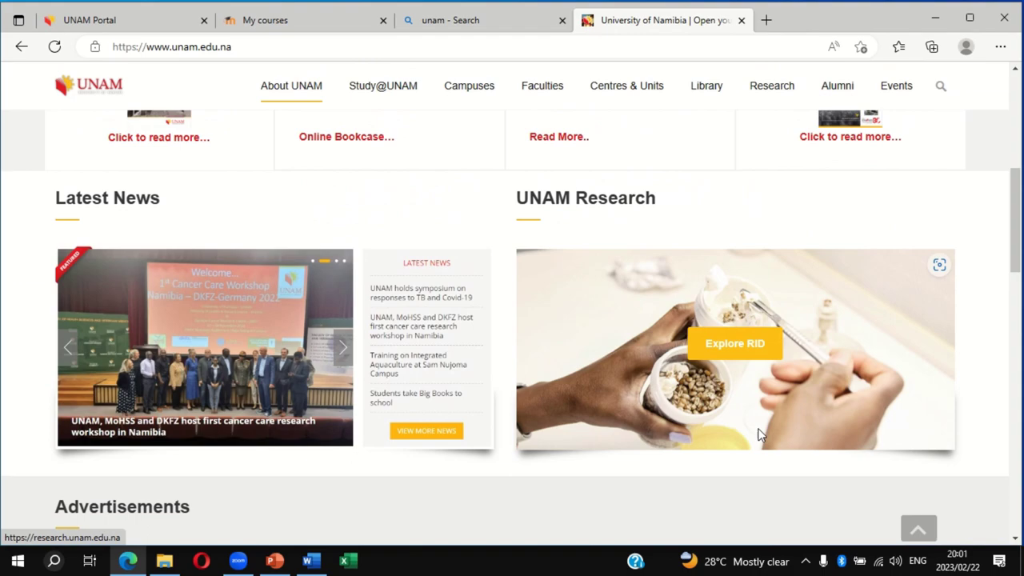
scroll(760, 435, down, 10)
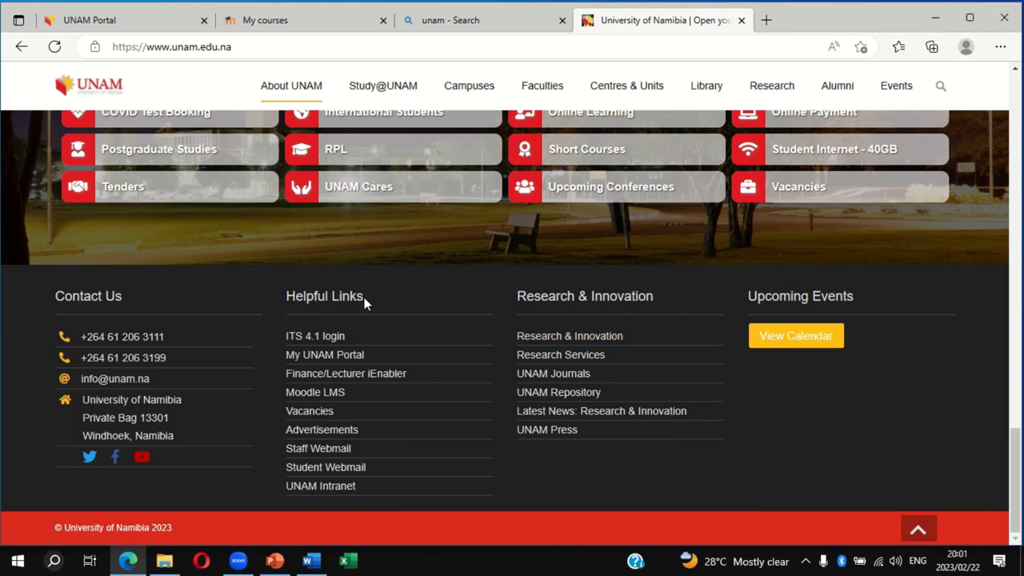
drag(368, 297, 284, 298)
Choose Use another account, erase the prefilled student email, and dismiss the saved passwords list
click(268, 272)
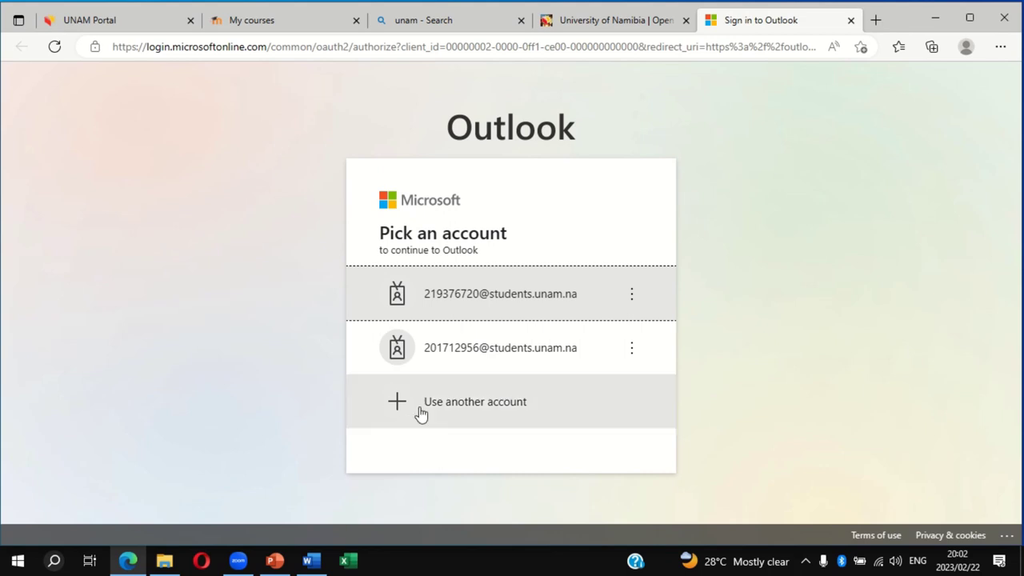
click(462, 426)
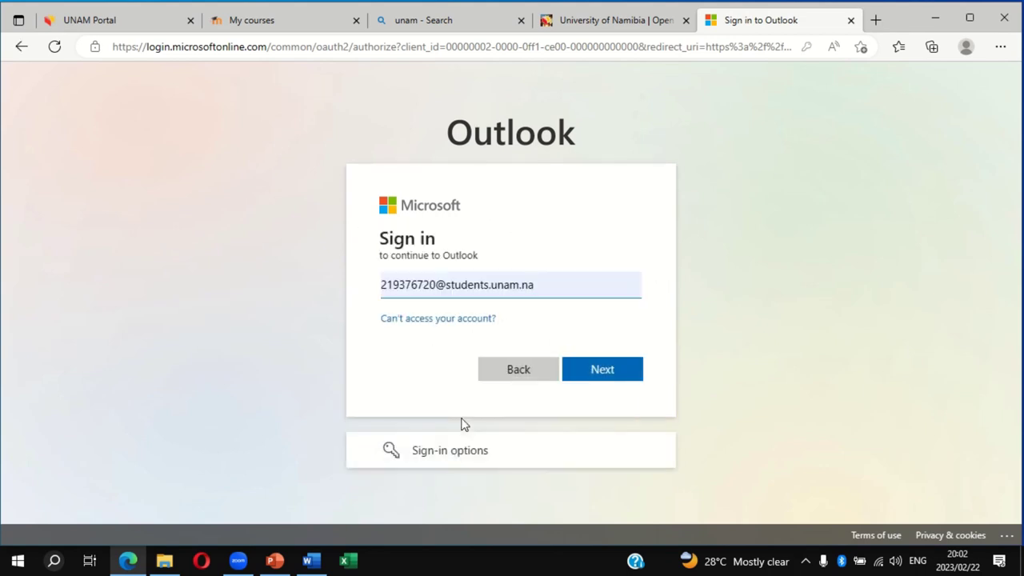
key(BackSpace)
key(BackSpace)
key(BackSpace)
key(BackSpace)
key(BackSpace)
key(BackSpace)
key(BackSpace)
key(BackSpace)
key(BackSpace)
key(BackSpace)
key(BackSpace)
key(BackSpace)
key(BackSpace)
key(BackSpace)
key(BackSpace)
key(BackSpace)
key(BackSpace)
key(BackSpace)
key(BackSpace)
key(BackSpace)
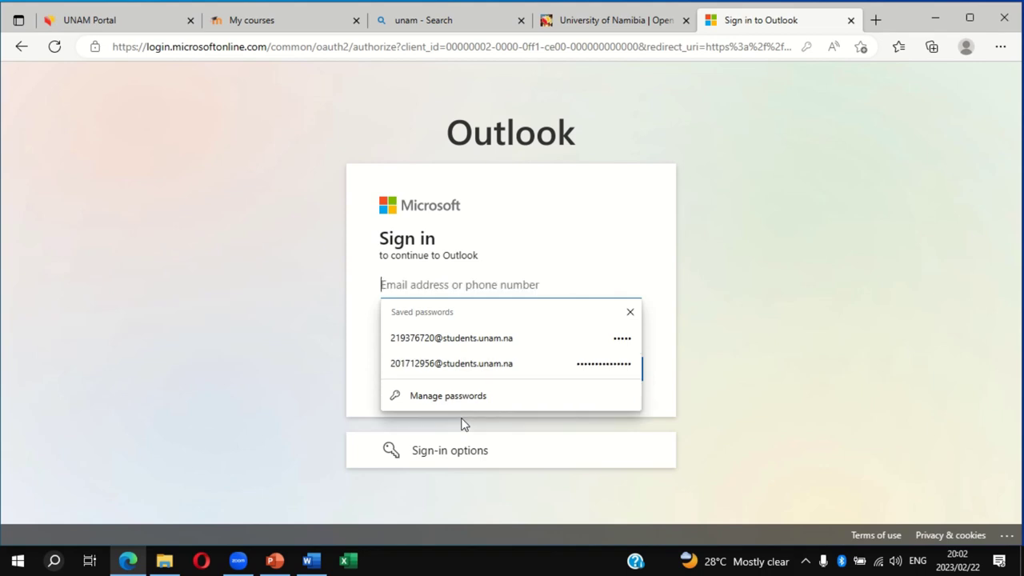
click(358, 341)
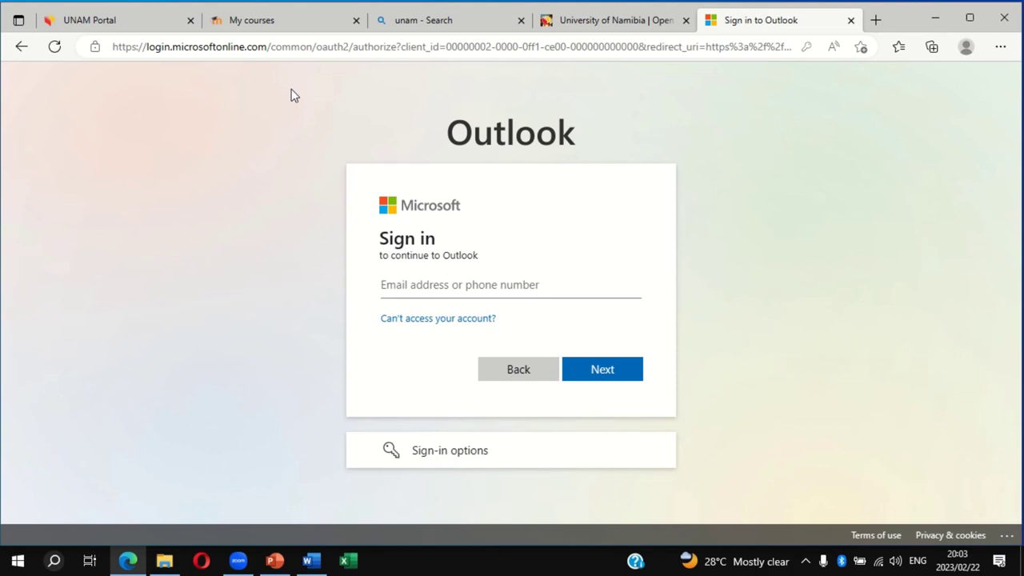
Check the student email address on your eLearning profile page, then return to the Outlook sign-in tab
click(275, 24)
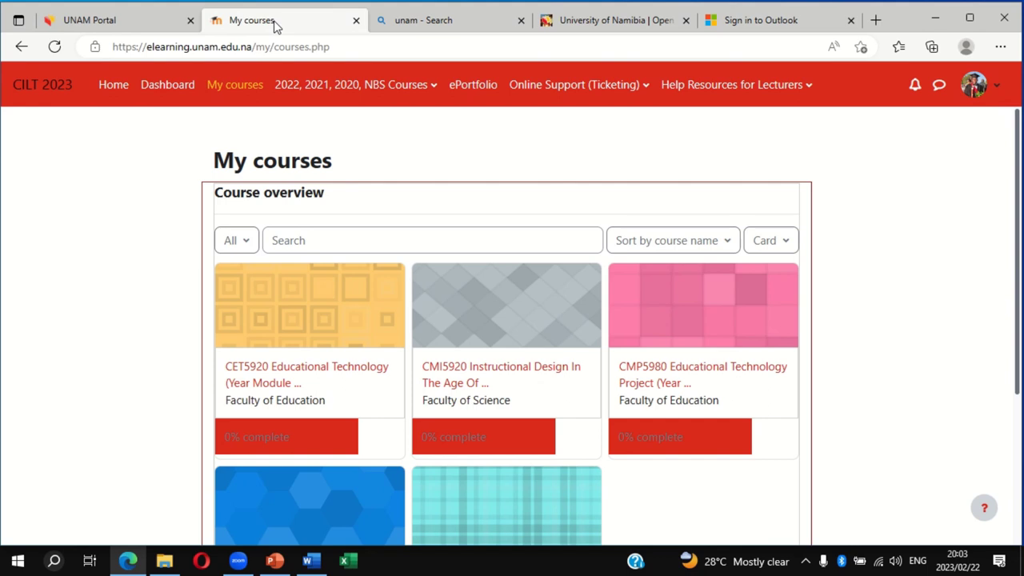
click(974, 90)
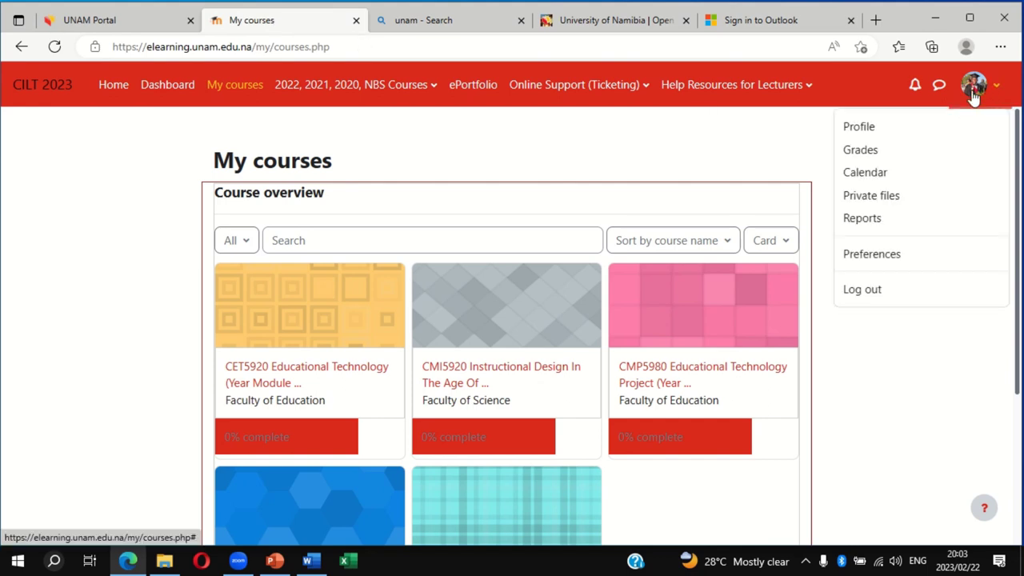
click(885, 132)
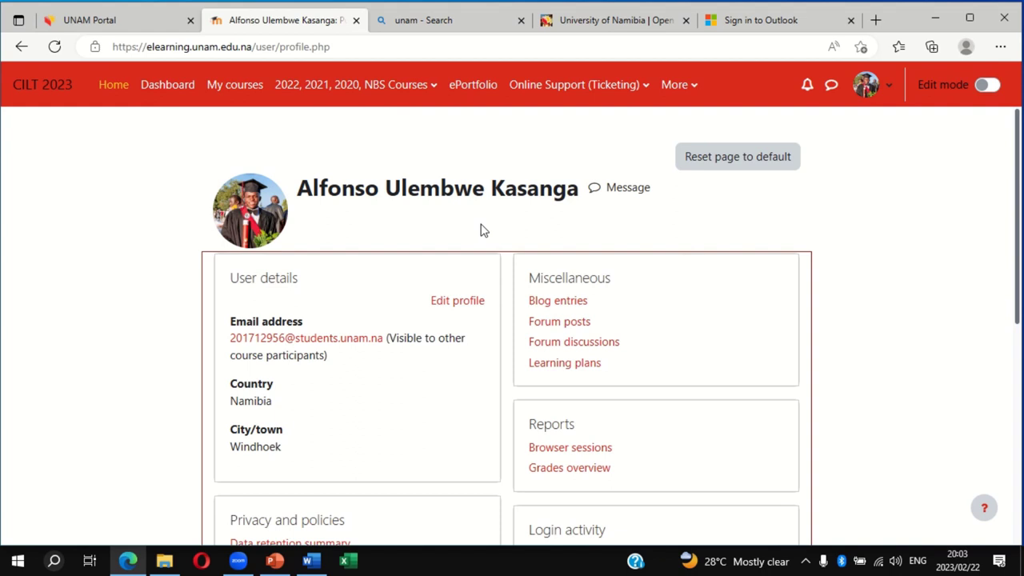
scroll(479, 230, down, 1)
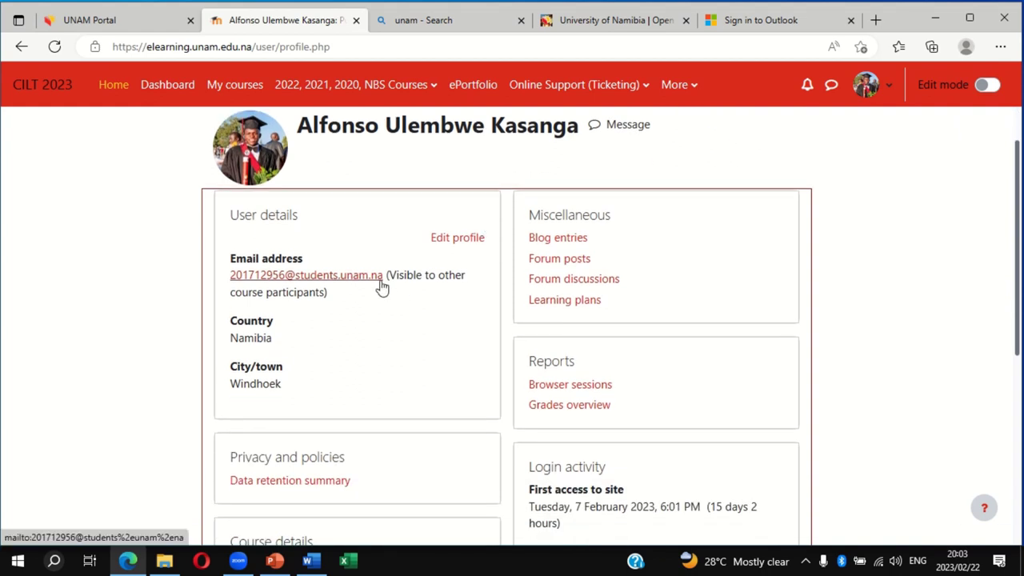
click(759, 22)
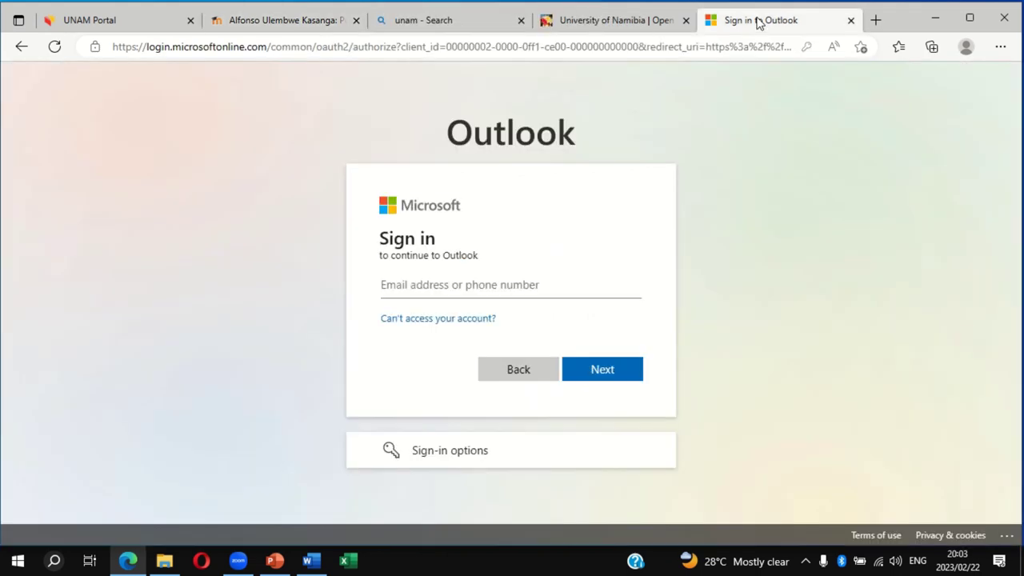
Recheck the profile, then enter the student email from the saved suggestions and continue to the password step
click(290, 20)
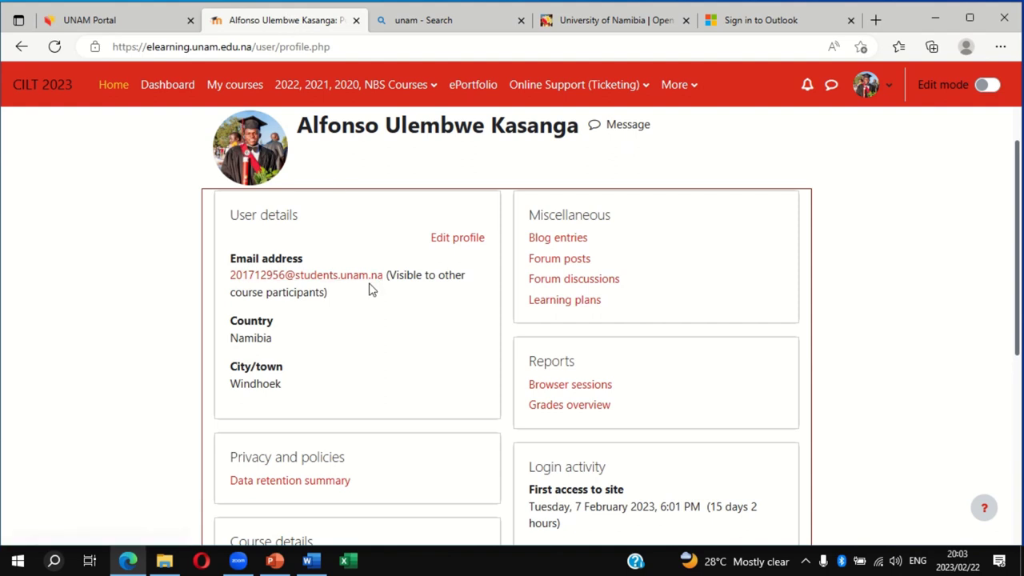
click(764, 24)
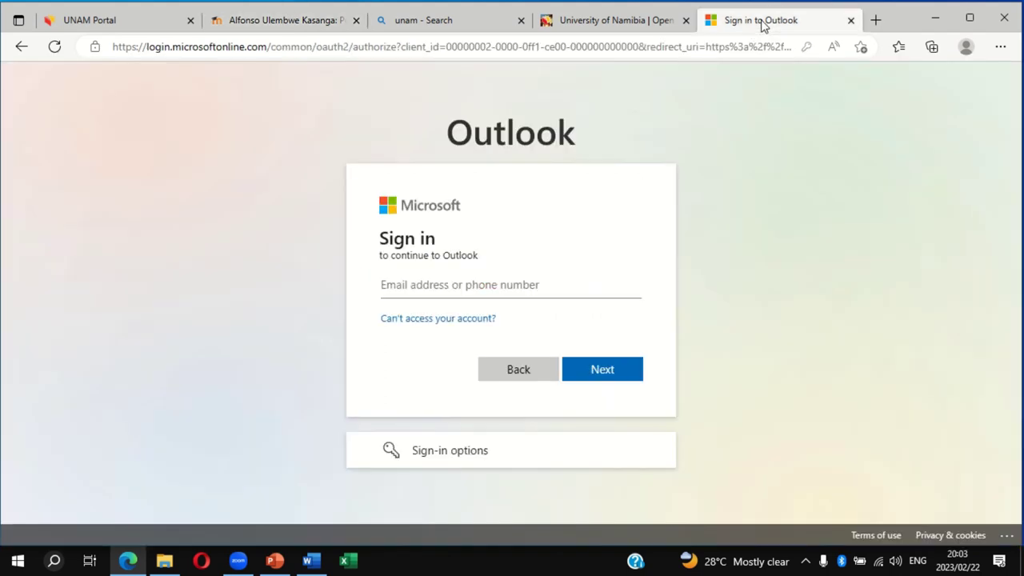
click(421, 284)
text(2017)
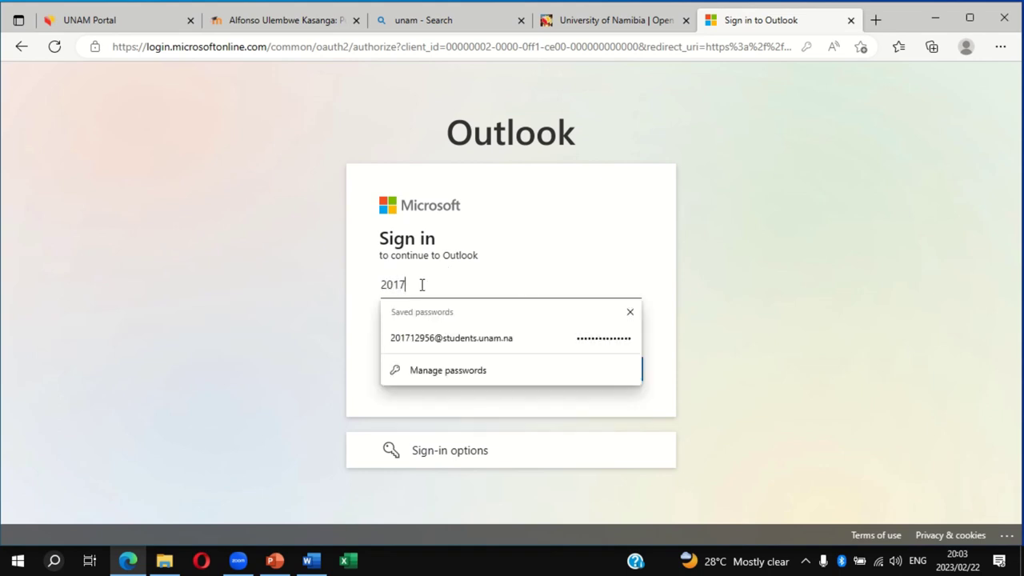
click(448, 342)
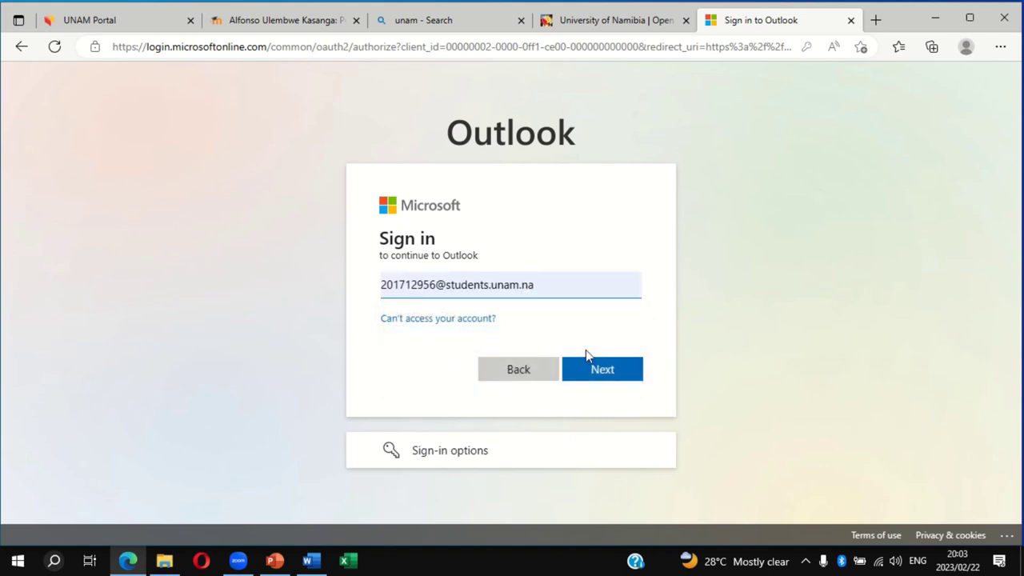
click(597, 371)
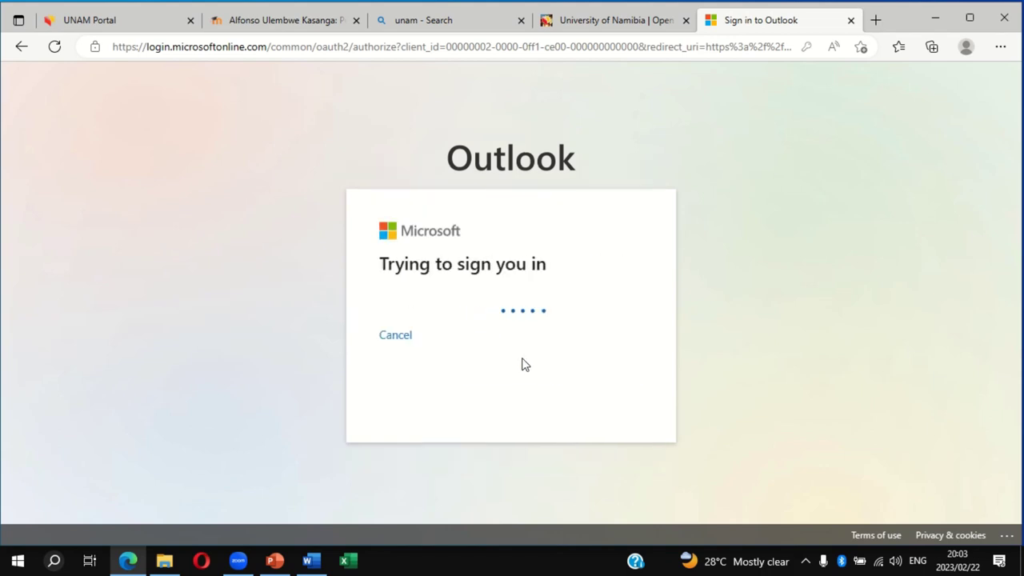
Replace the autofilled password with the account password, sign in, and decline Edge's Update password prompt
key(BackSpace)
key(BackSpace)
key(BackSpace)
key(BackSpace)
key(BackSpace)
key(BackSpace)
key(BackSpace)
key(BackSpace)
key(BackSpace)
key(BackSpace)
key(BackSpace)
key(BackSpace)
key(BackSpace)
key(BackSpace)
key(BackSpace)
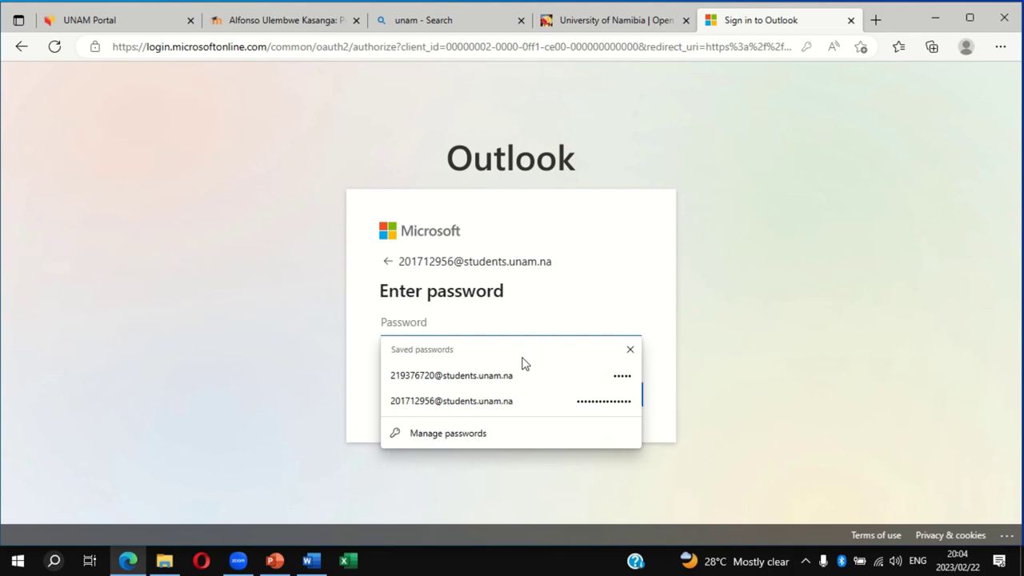
text(••)
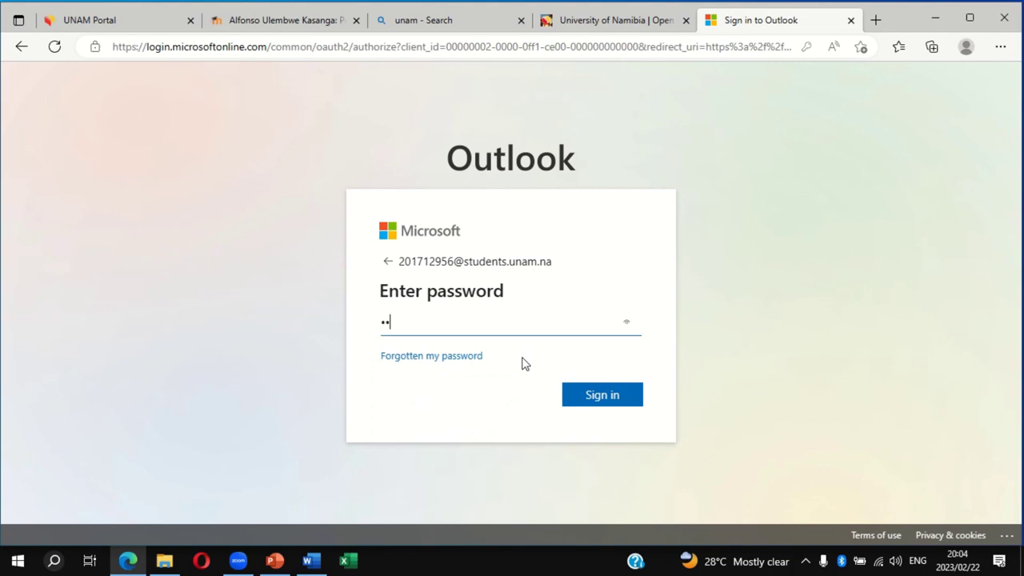
text(••••••••••••)
click(593, 397)
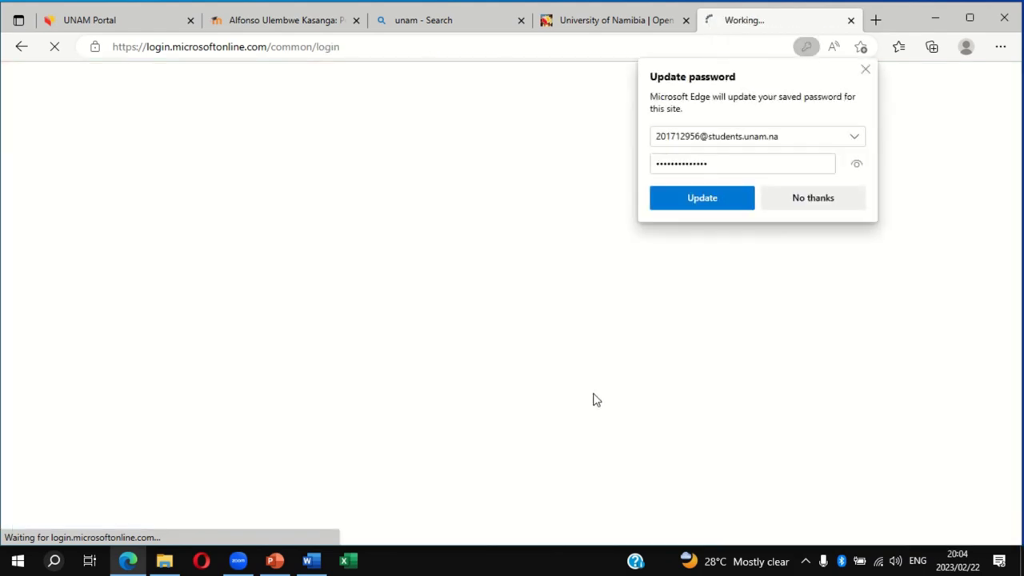
click(797, 205)
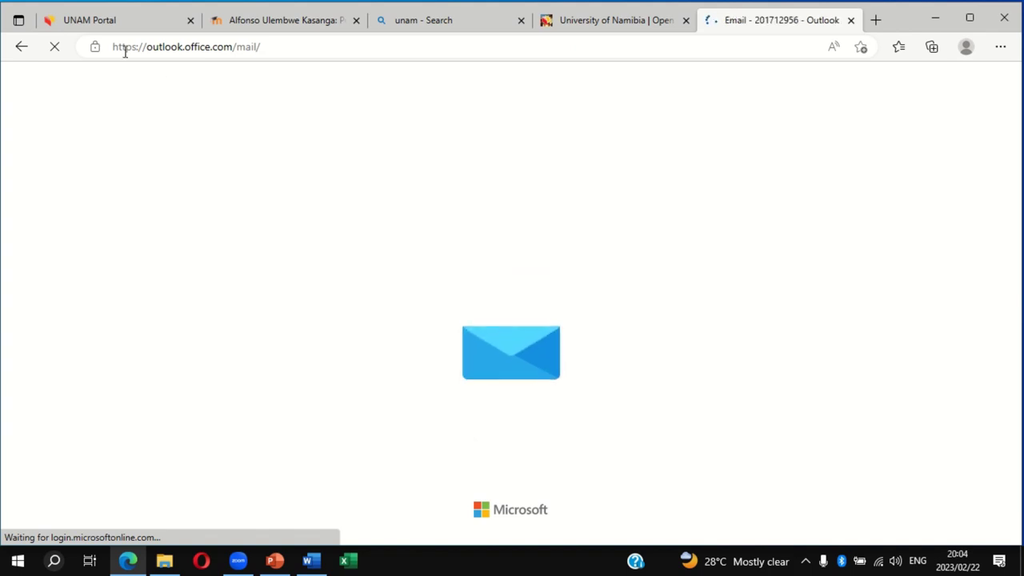
Switch to the UNAM Portal tab
click(105, 29)
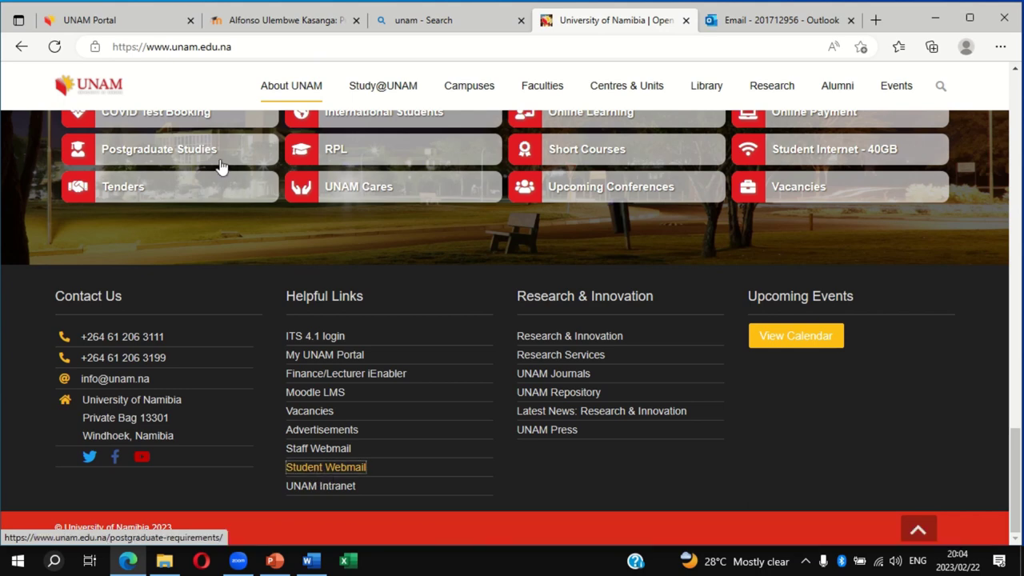
Return briefly to the UNAM Portal, then settle on the Outlook tab whose student Inbox has loaded
click(124, 22)
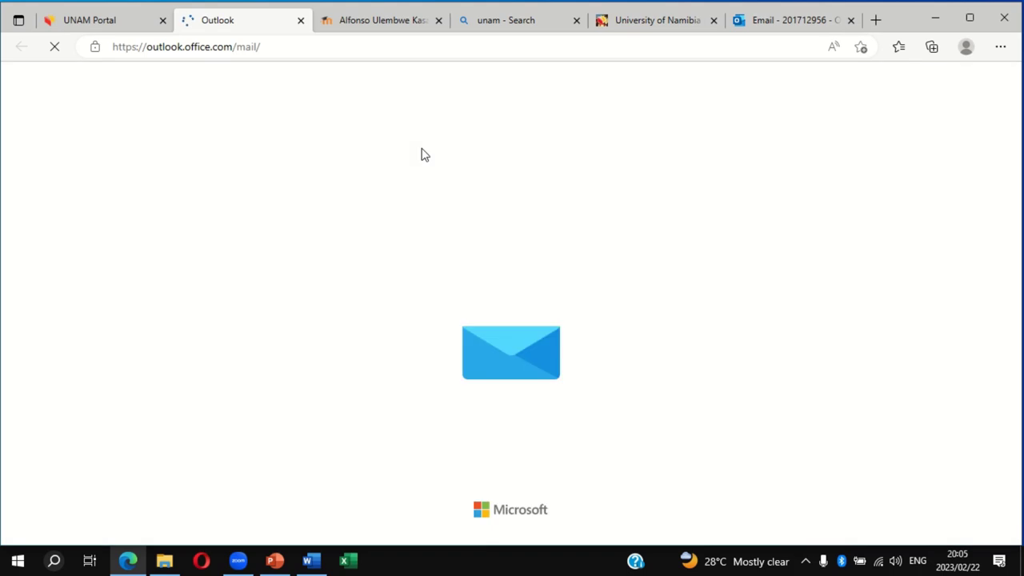
click(773, 22)
click(254, 24)
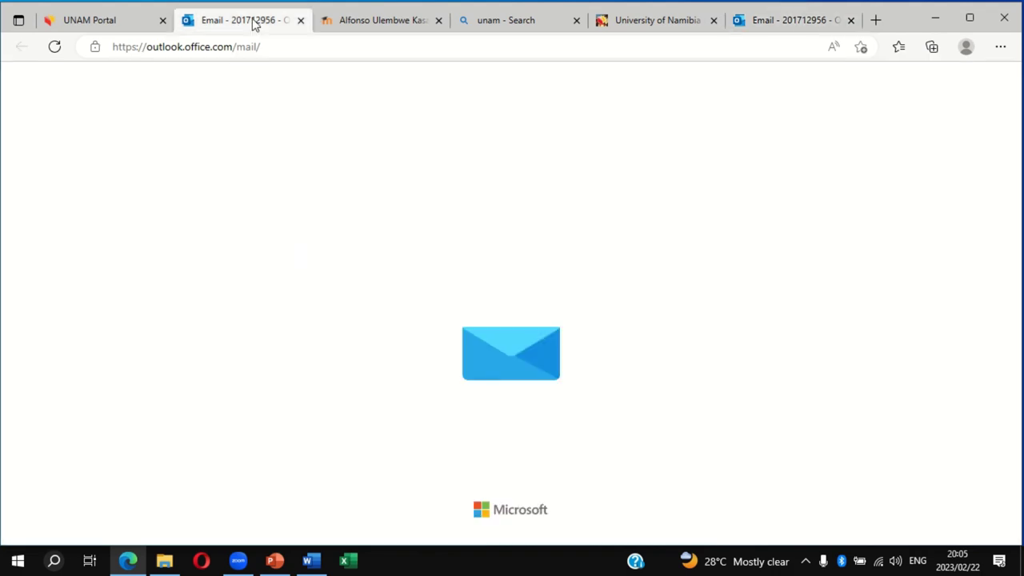
click(784, 20)
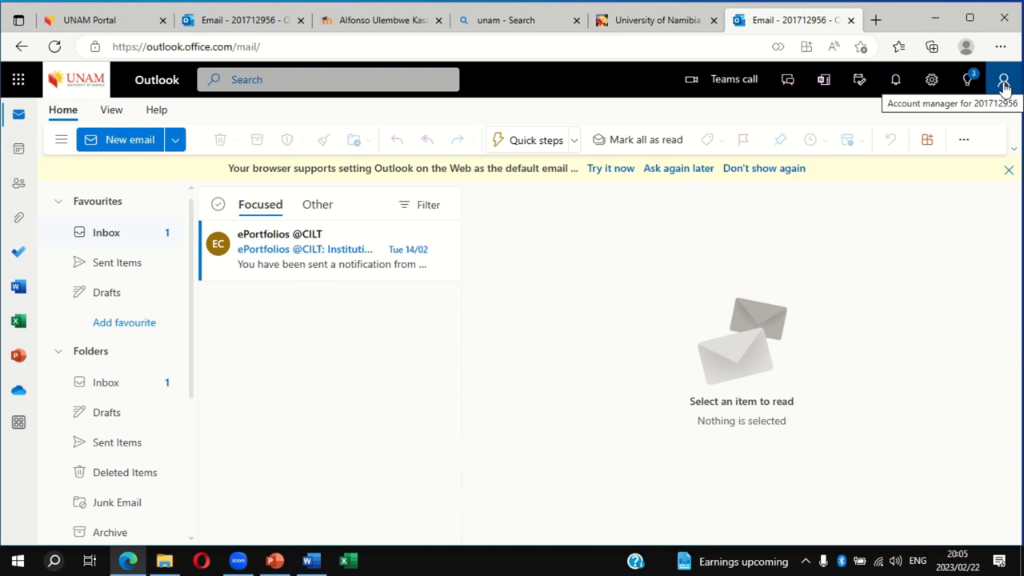
Open the account menu at the top right of Outlook and choose View account
click(1003, 82)
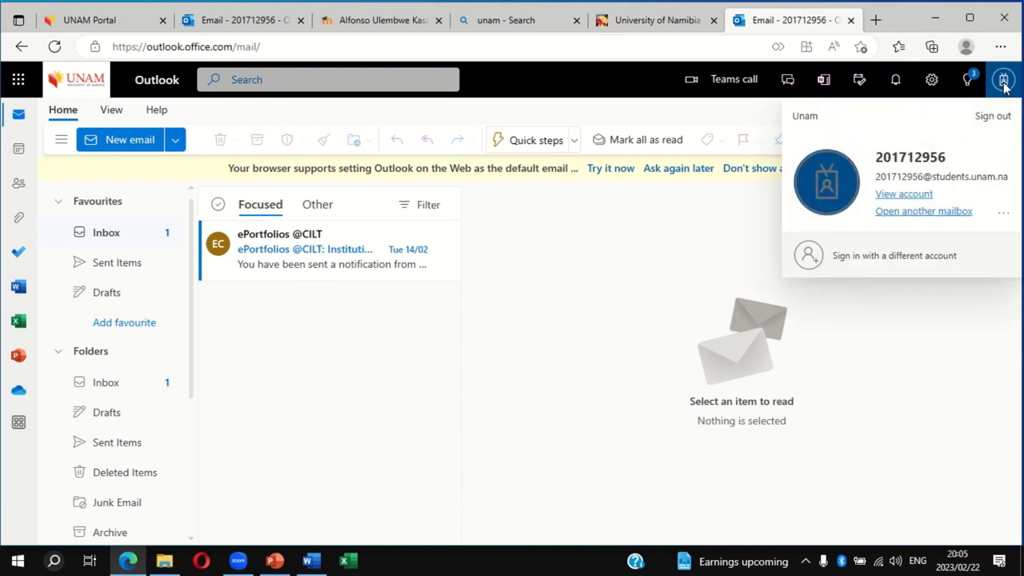
click(904, 194)
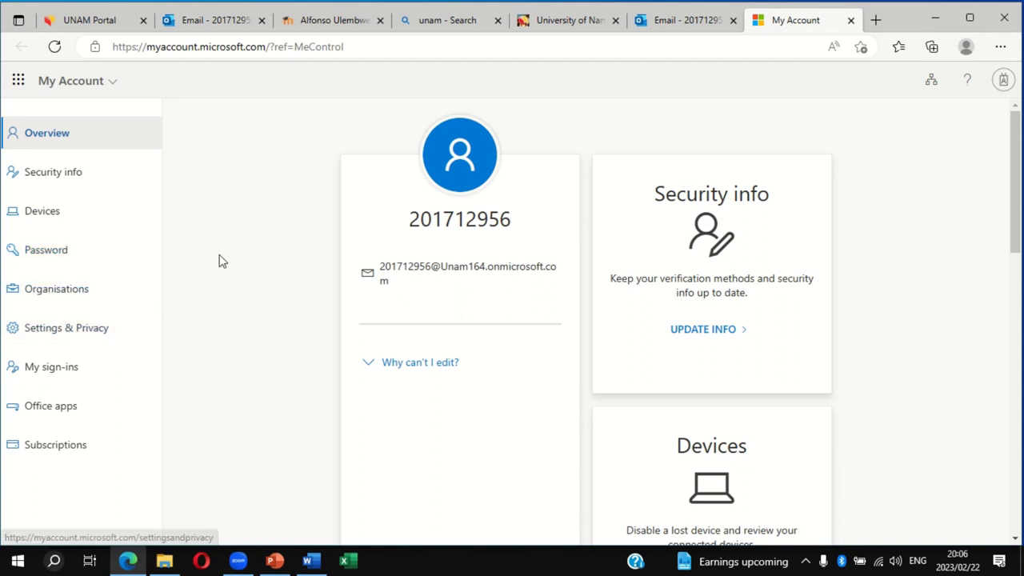
Open the Password page from the My Account sidebar to reach the Change password form
click(114, 254)
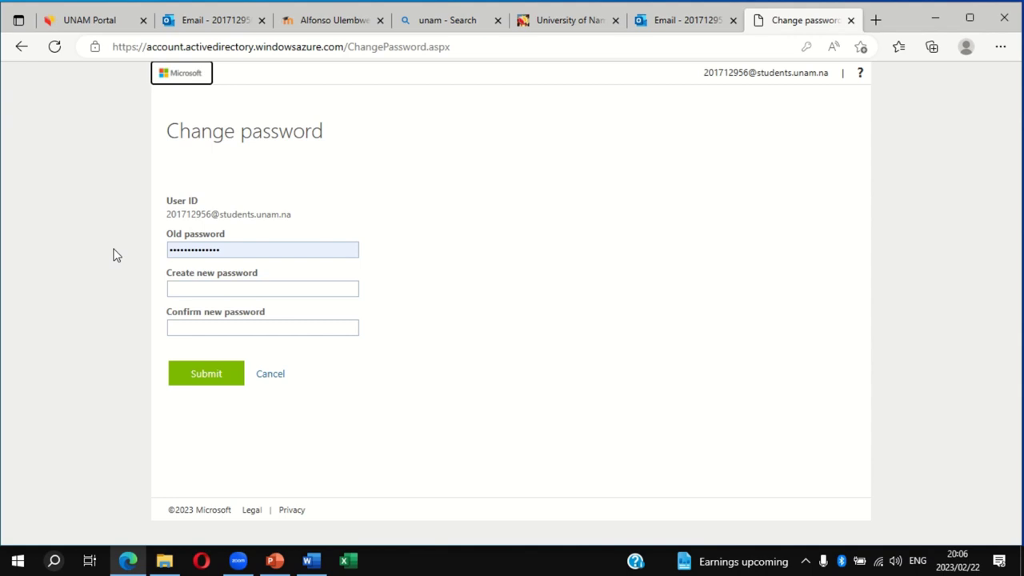
Re-enter the old password, type and confirm a new password, and submit; policy rejects it
click(234, 250)
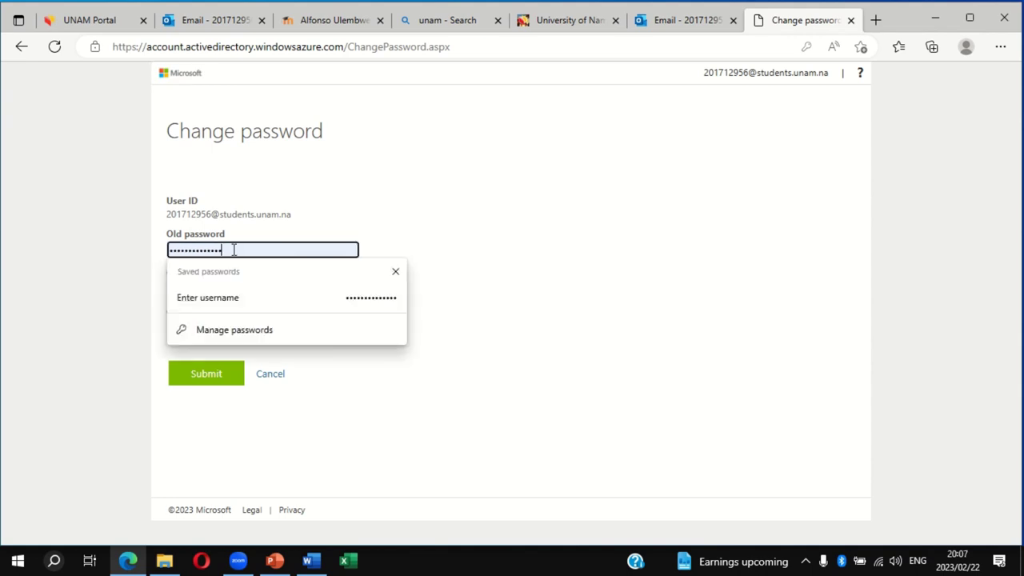
key(BackSpace)
key(BackSpace)
key(BackSpace)
key(BackSpace)
key(BackSpace)
key(BackSpace)
key(BackSpace)
key(BackSpace)
key(BackSpace)
key(BackSpace)
key(BackSpace)
key(BackSpace)
key(BackSpace)
key(BackSpace)
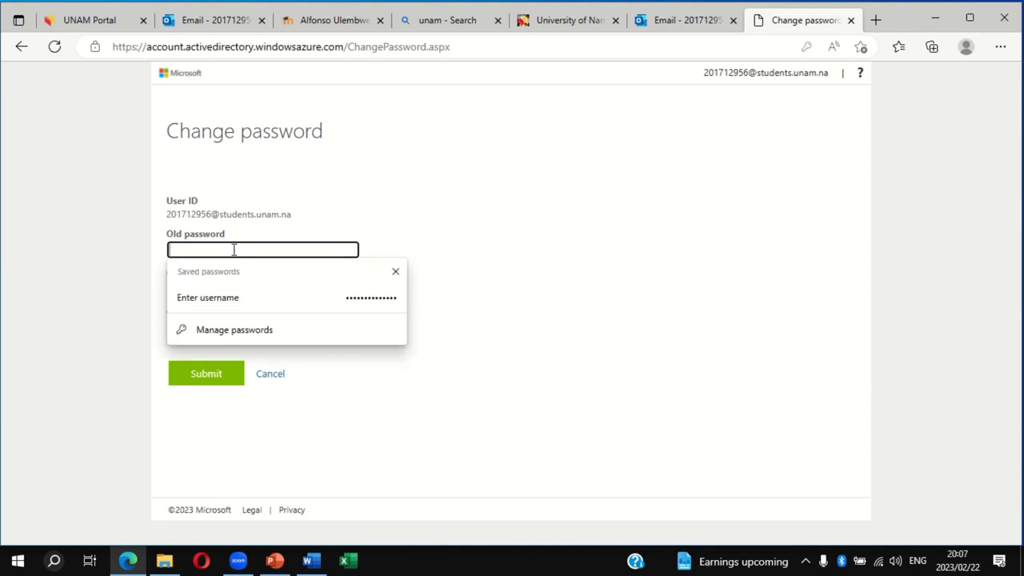
text(••••••••••)
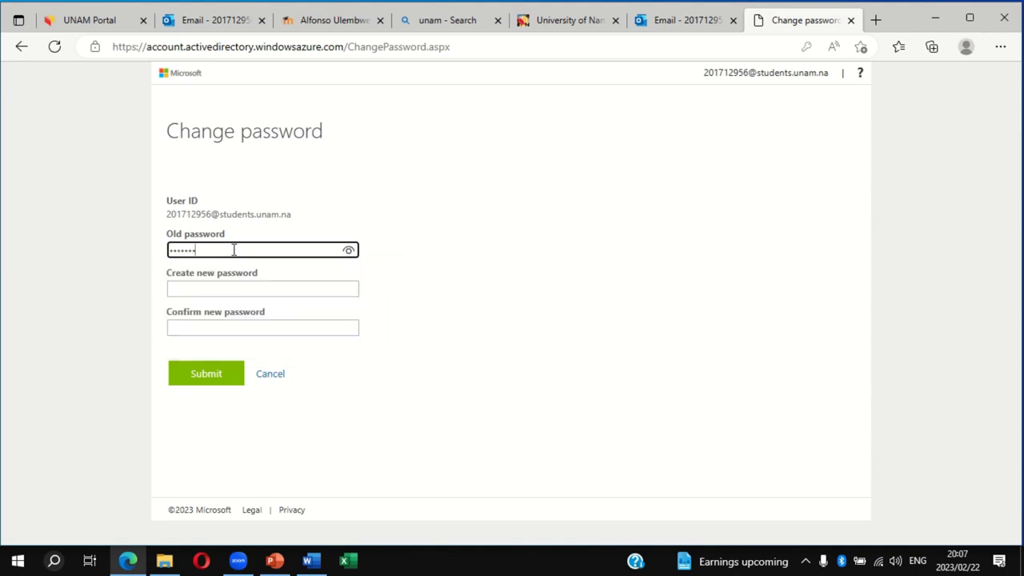
text(••••)
click(240, 287)
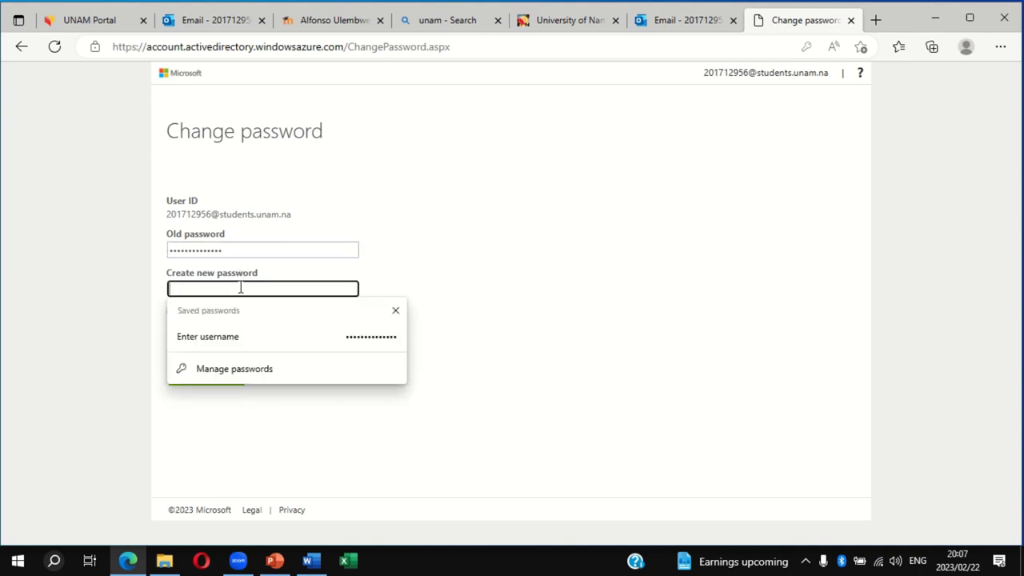
text(••••••)
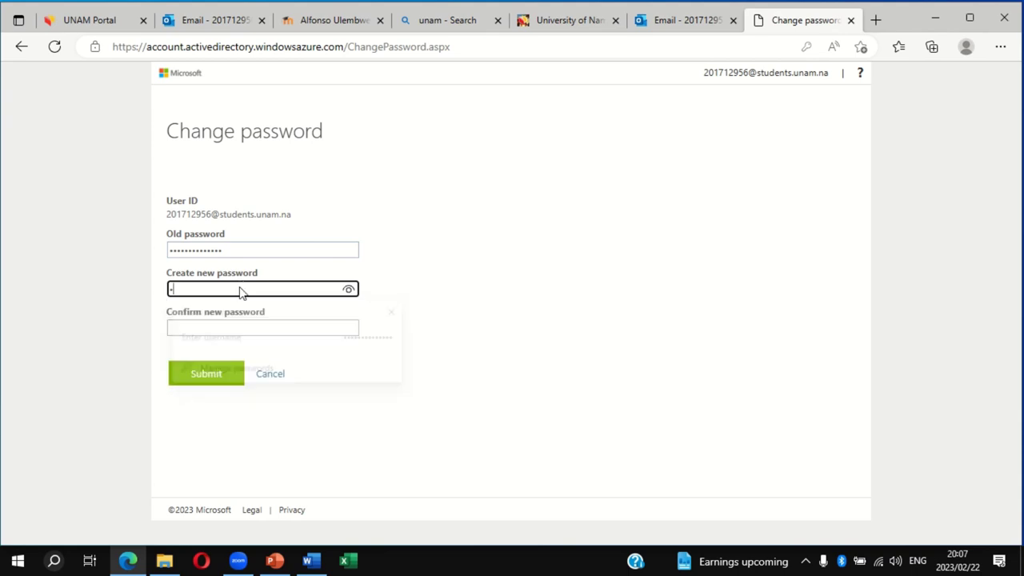
text(•••••••)
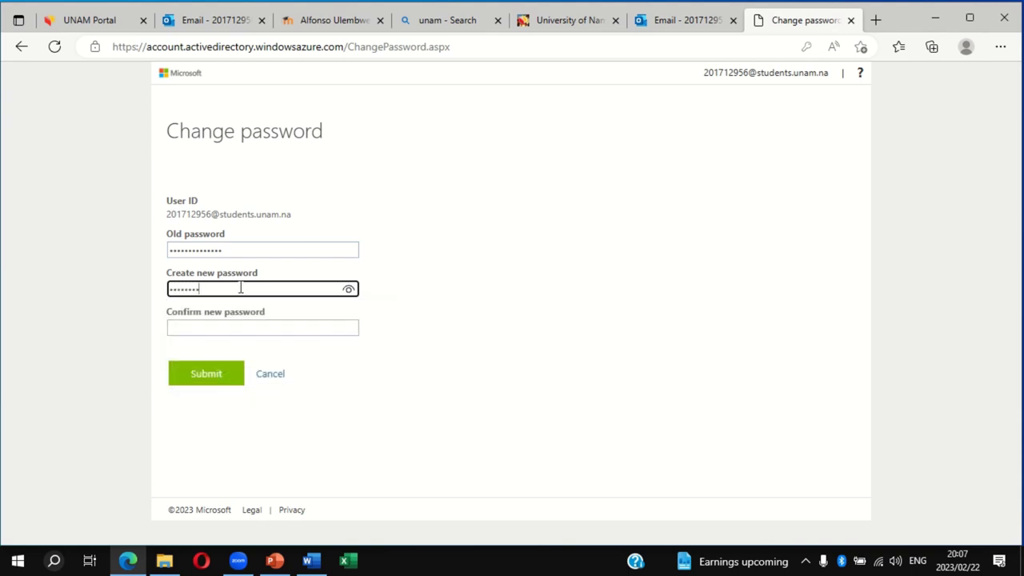
text(••)
click(252, 327)
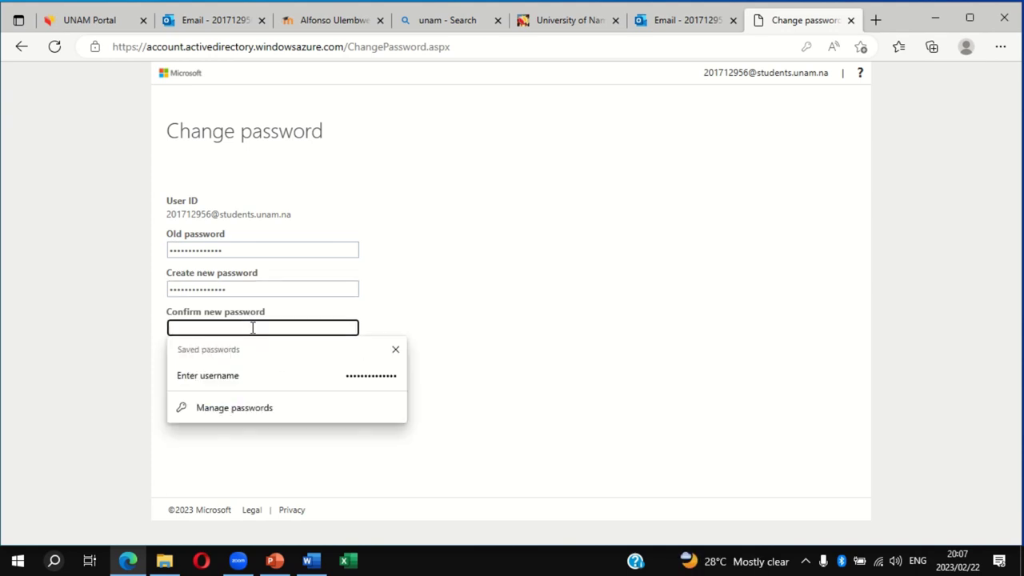
text(••••••••••)
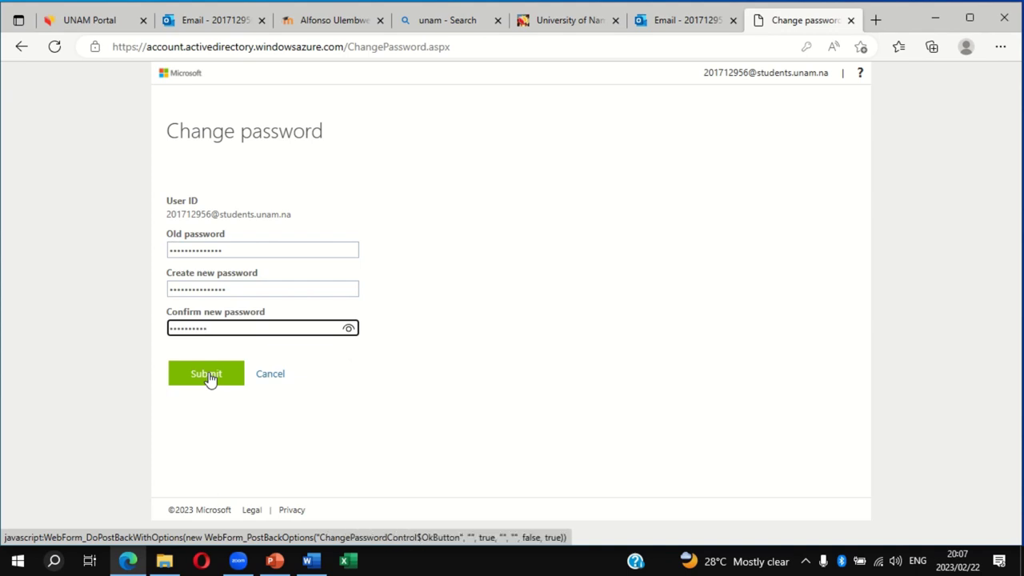
key(BackSpace)
key(BackSpace)
key(BackSpace)
key(BackSpace)
key(BackSpace)
key(BackSpace)
key(BackSpace)
key(BackSpace)
key(BackSpace)
key(BackSpace)
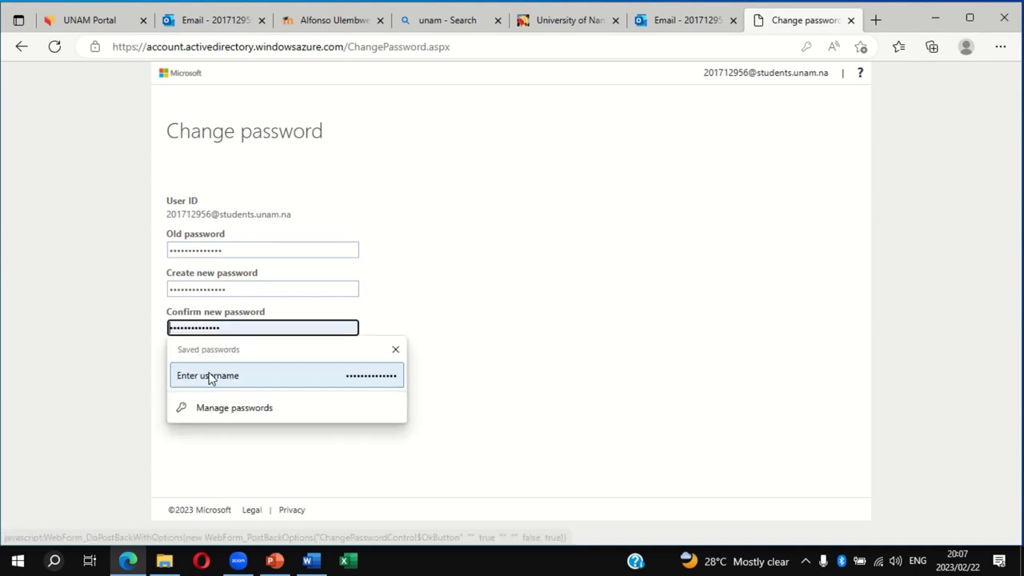
text(•••••••••••••)
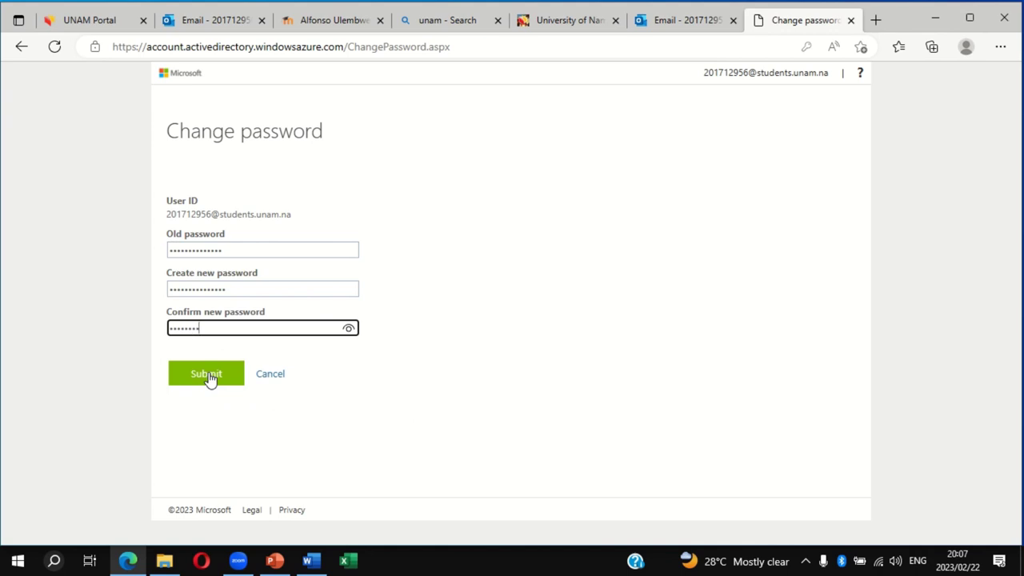
text(••)
click(228, 374)
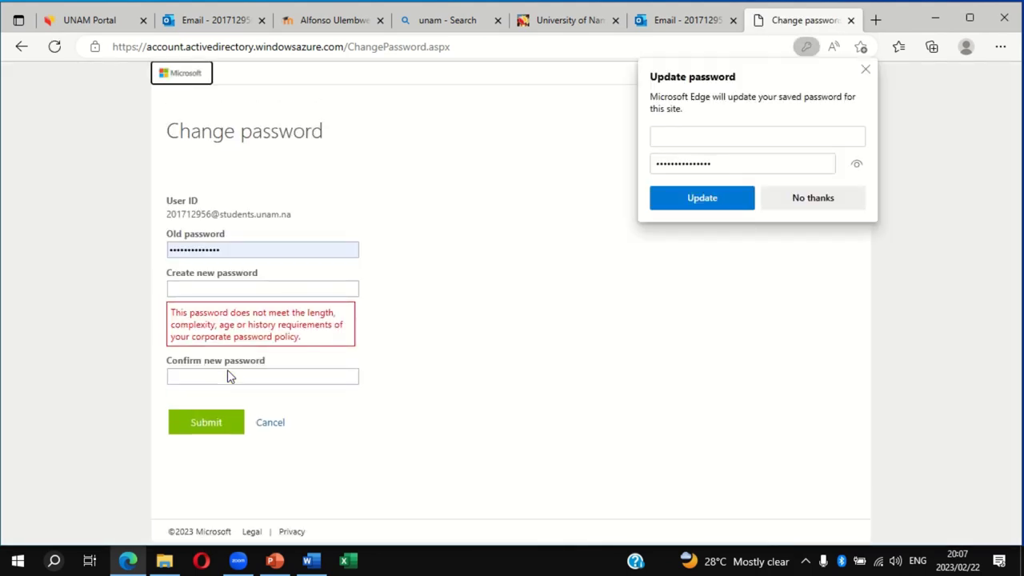
Decline Edge's Update password offer, then resubmit with a different new password and confirmation
click(811, 200)
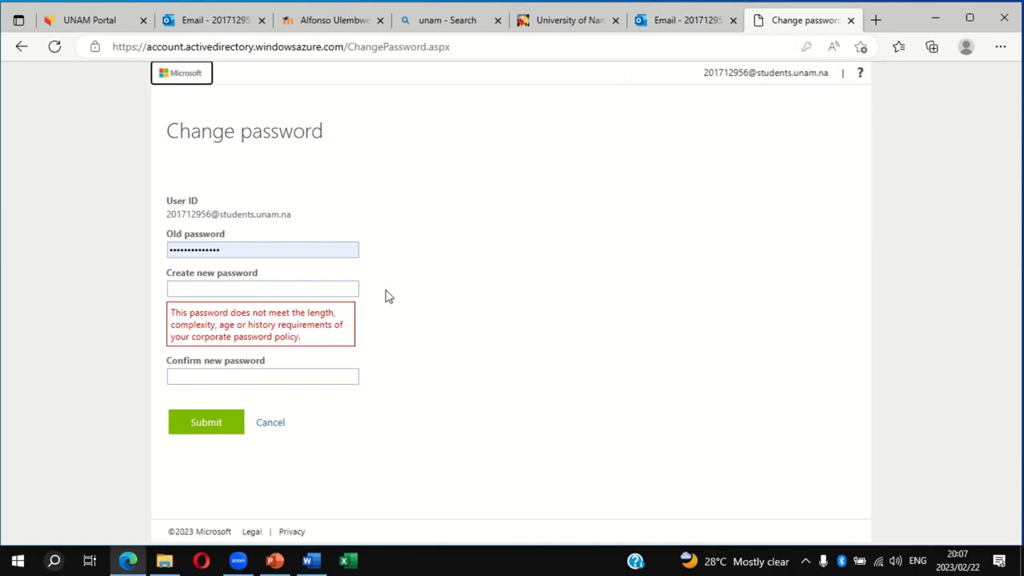
click(278, 290)
text(a)
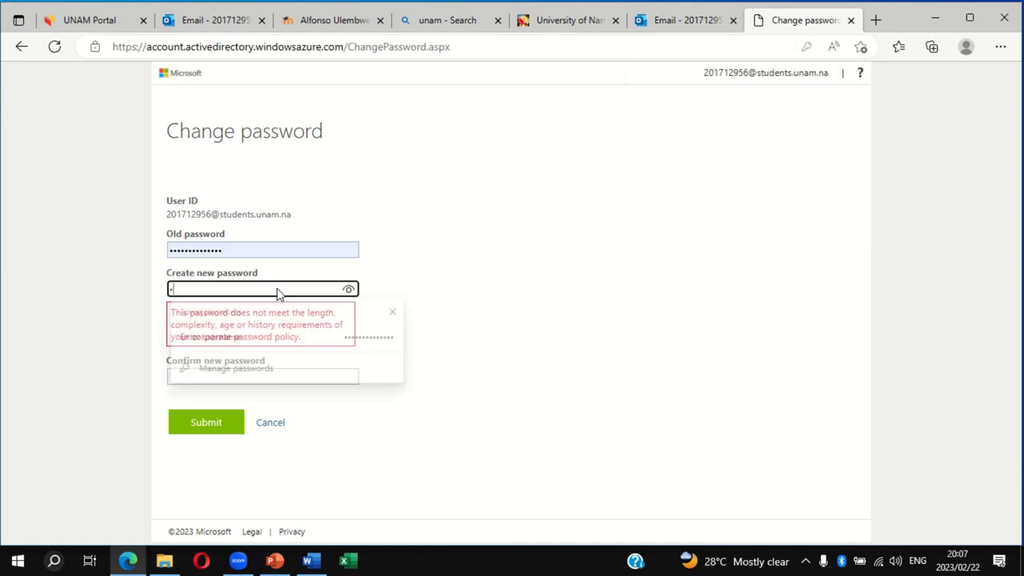
text(••••••)
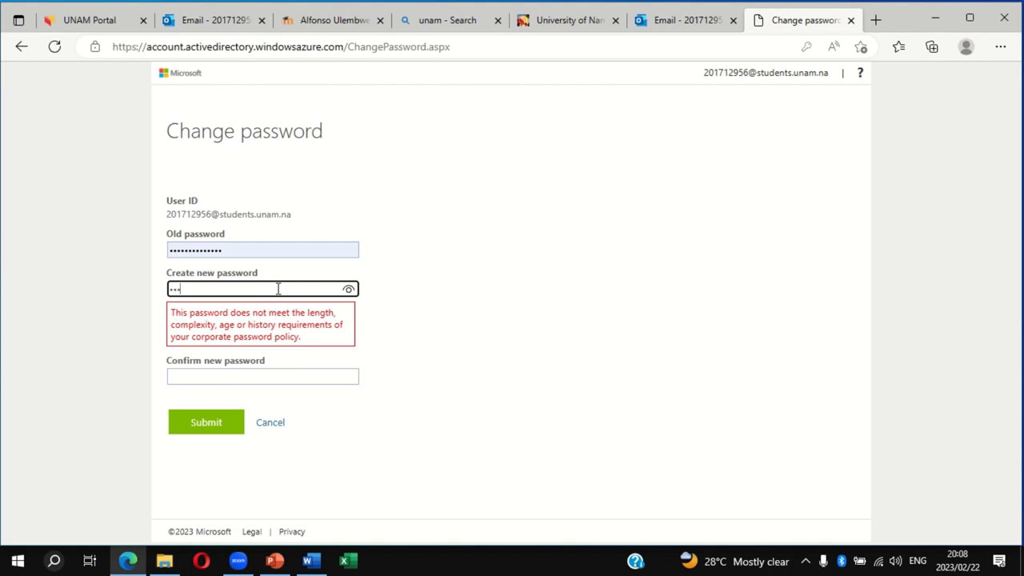
text(••••••••)
click(369, 334)
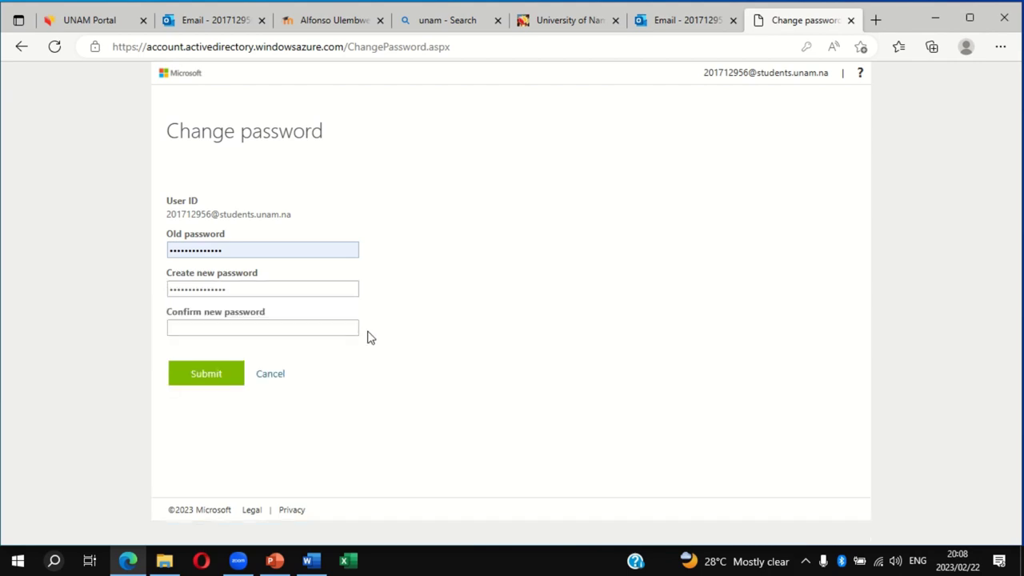
click(288, 322)
text(••••••)
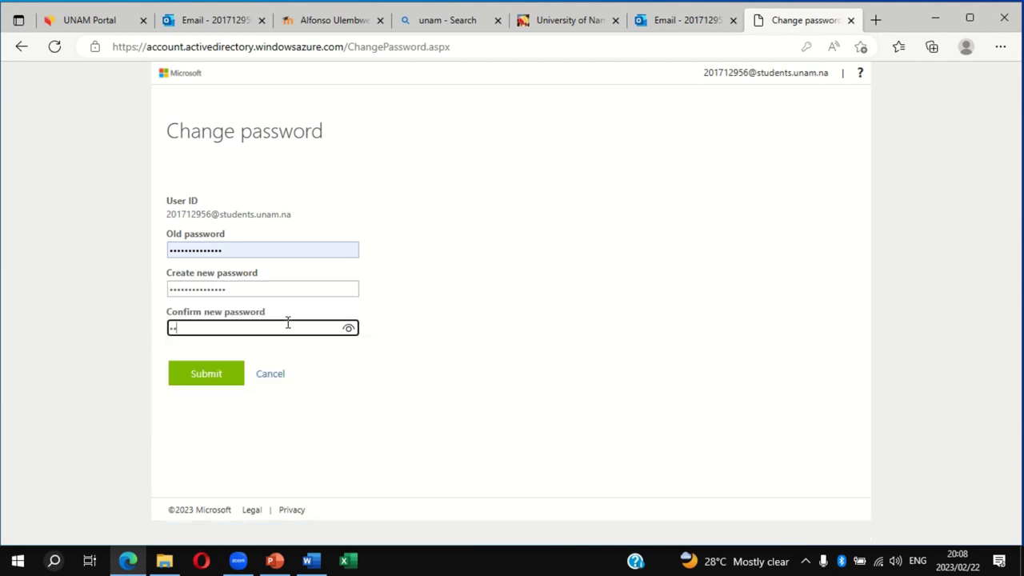
text(••••••••••)
key(Return)
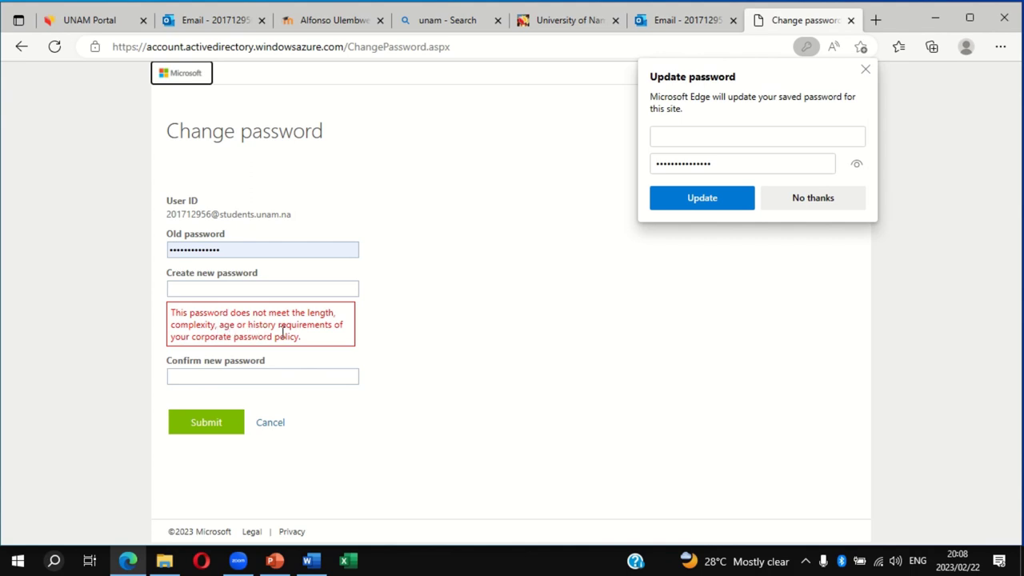
Submit a longer new password with a matching confirmation, which the change page accepts
click(268, 285)
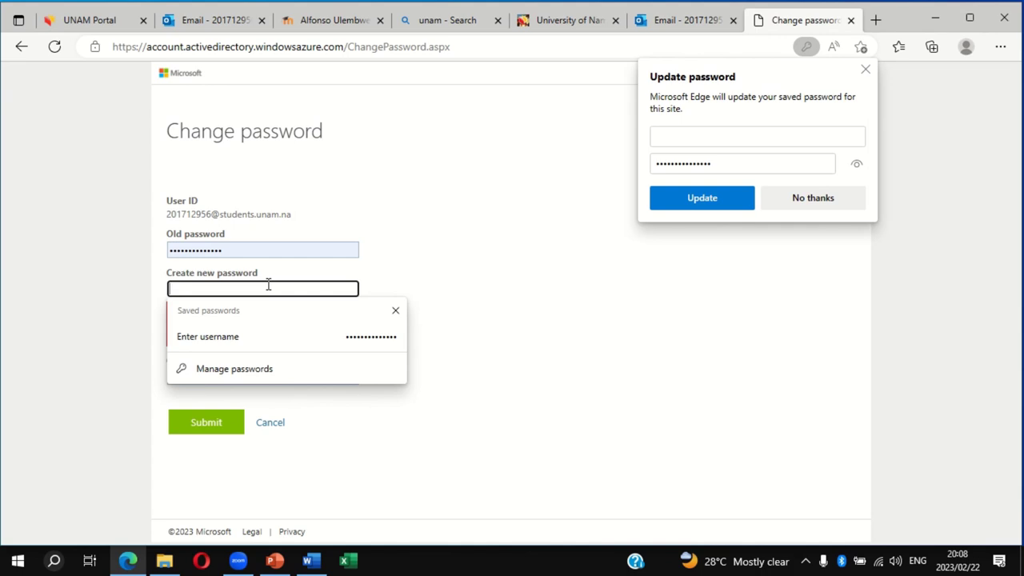
text(•••••••••)
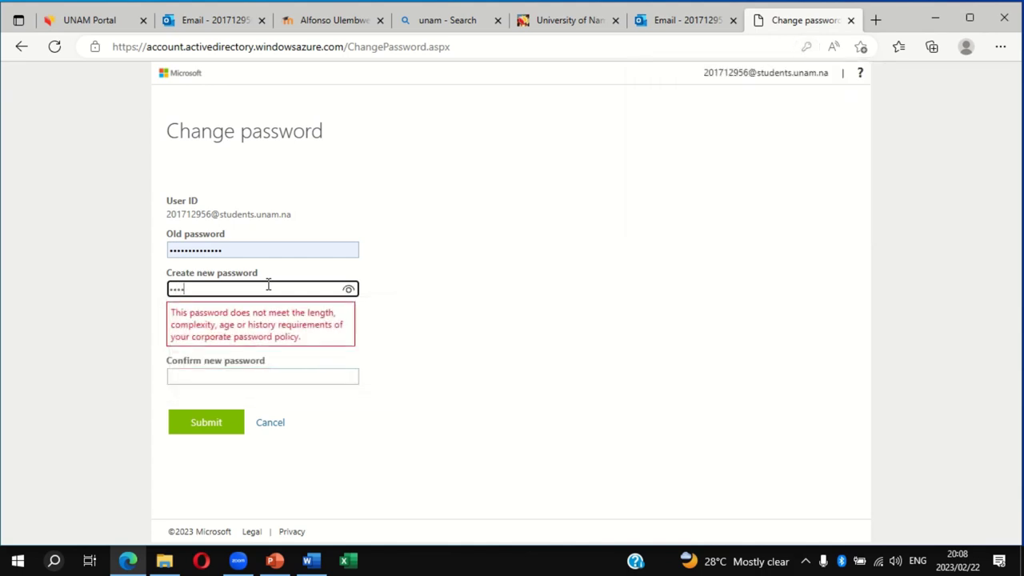
text(•)
text(*******)
click(306, 327)
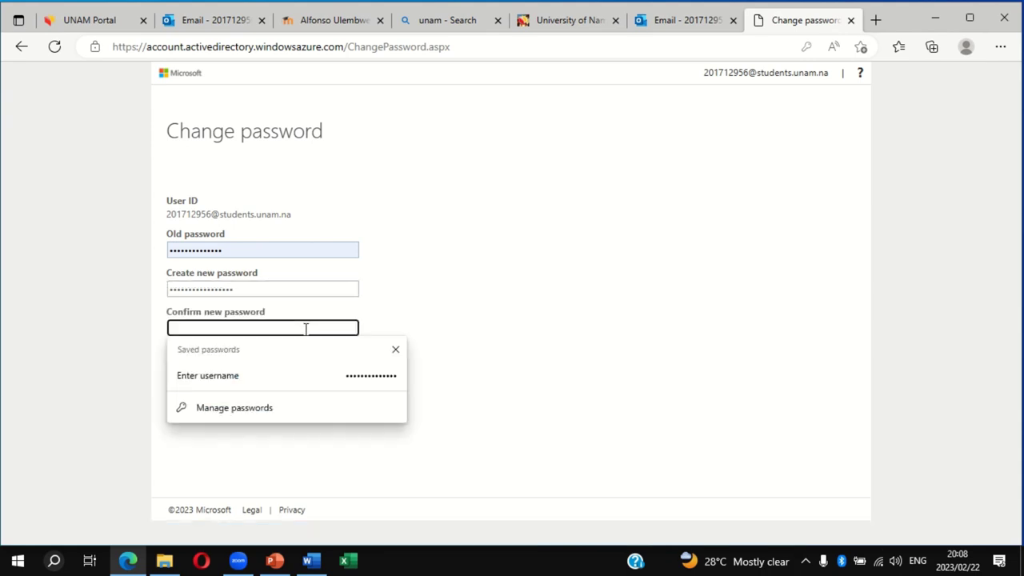
text(******)
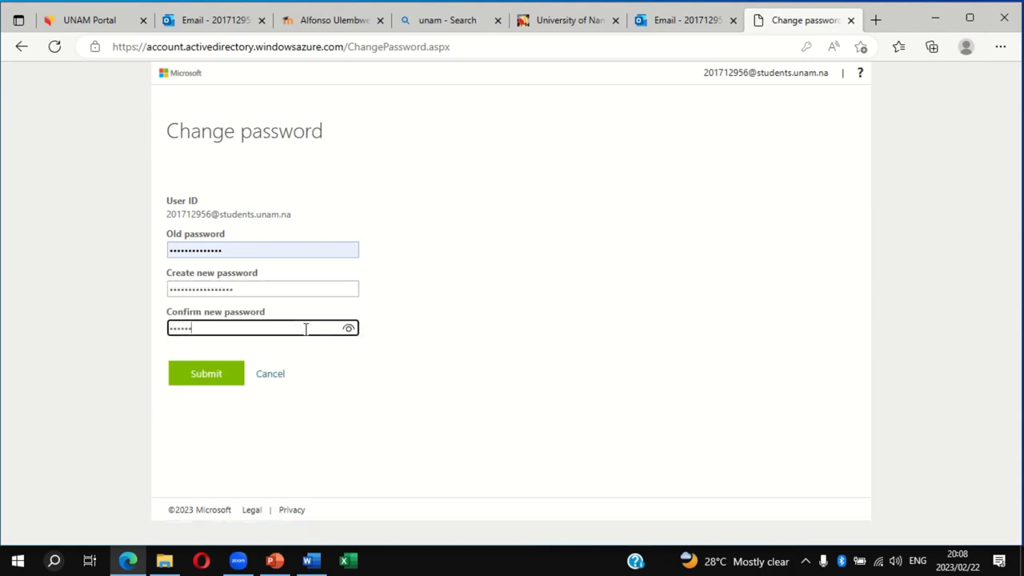
text(**********)
click(221, 373)
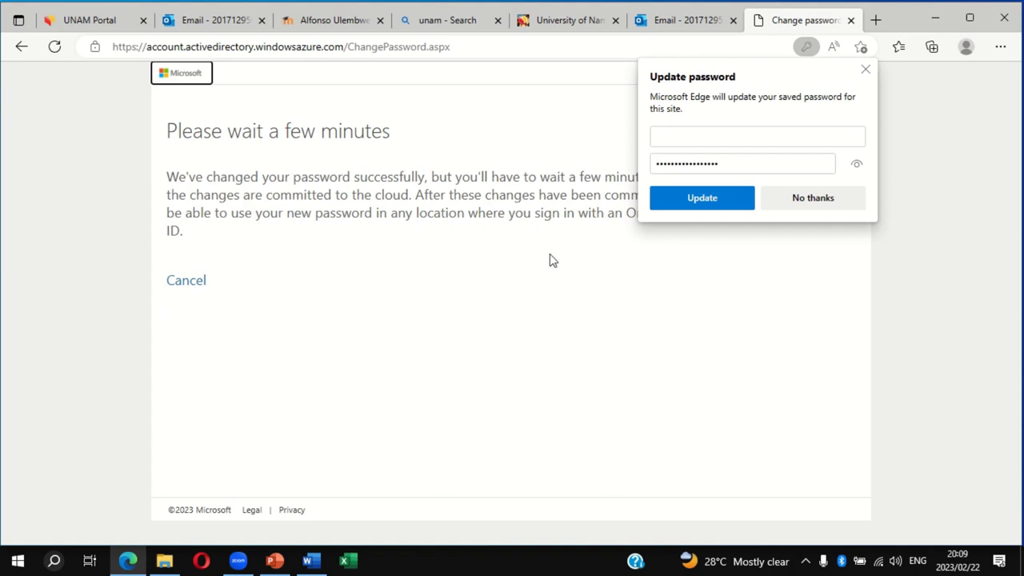
Dismiss Edge's Update password popup with No thanks, leaving the success message
click(811, 202)
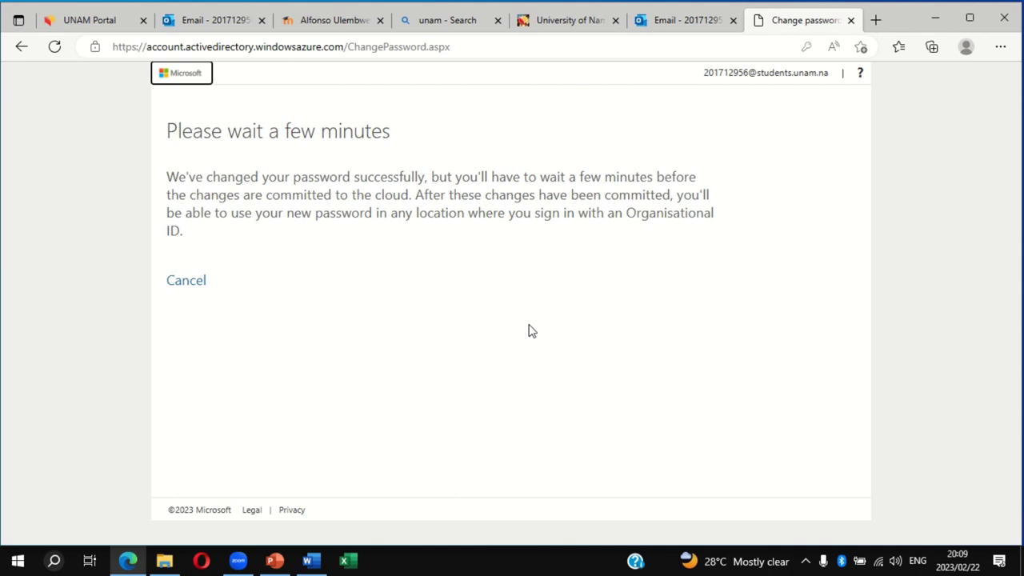
Refresh the eLearning profile tab, then log out of the UNAM Portal from the account menu
click(327, 24)
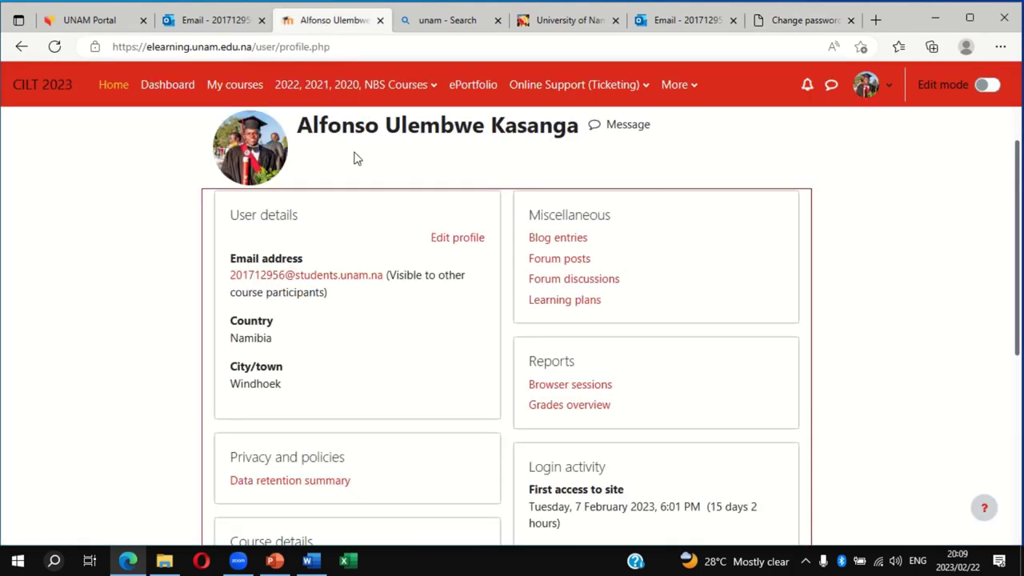
click(56, 47)
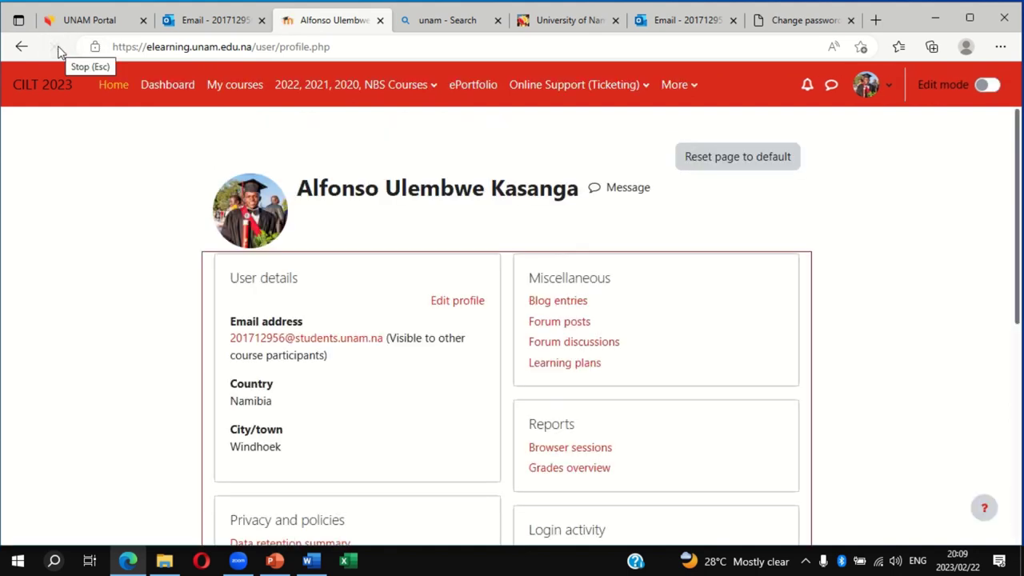
click(79, 27)
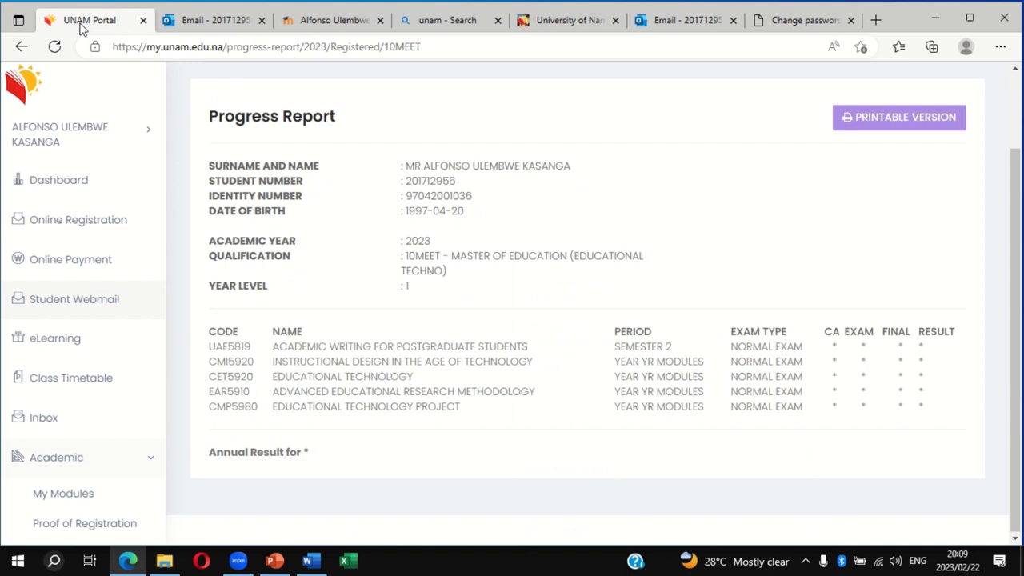
click(69, 130)
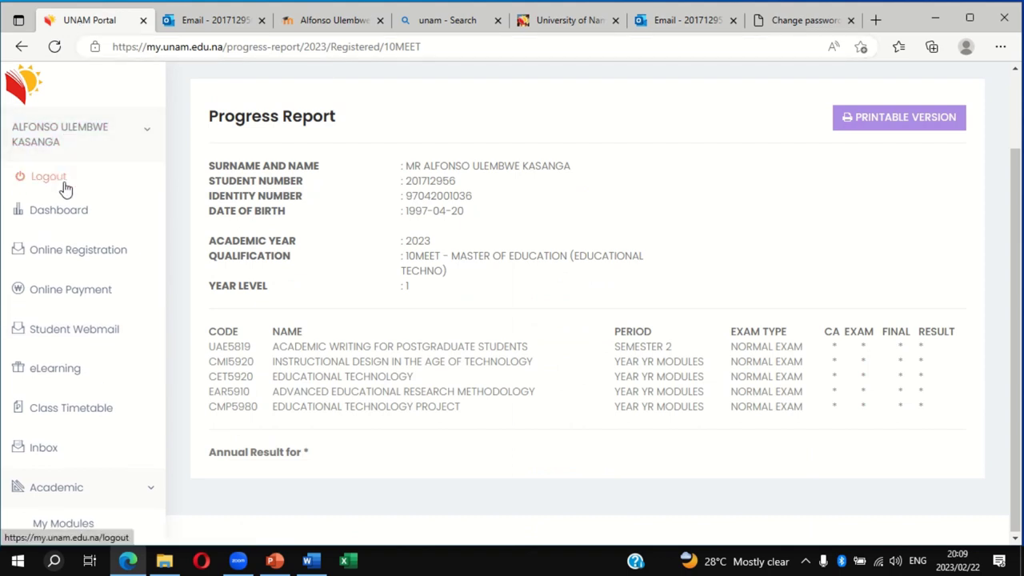
click(65, 188)
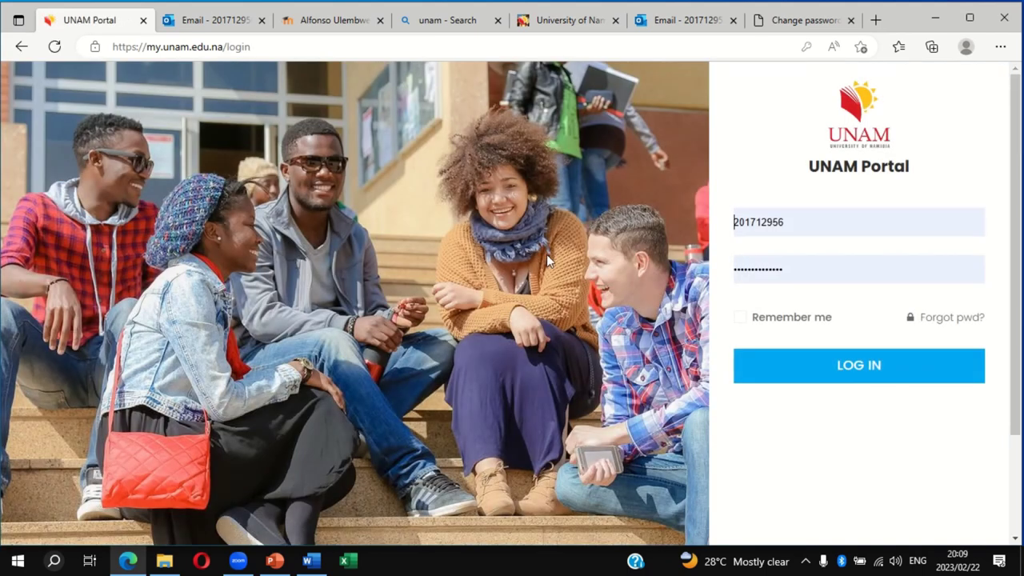
Replace the autofilled password with the new one and log back into the UNAM Portal
click(797, 268)
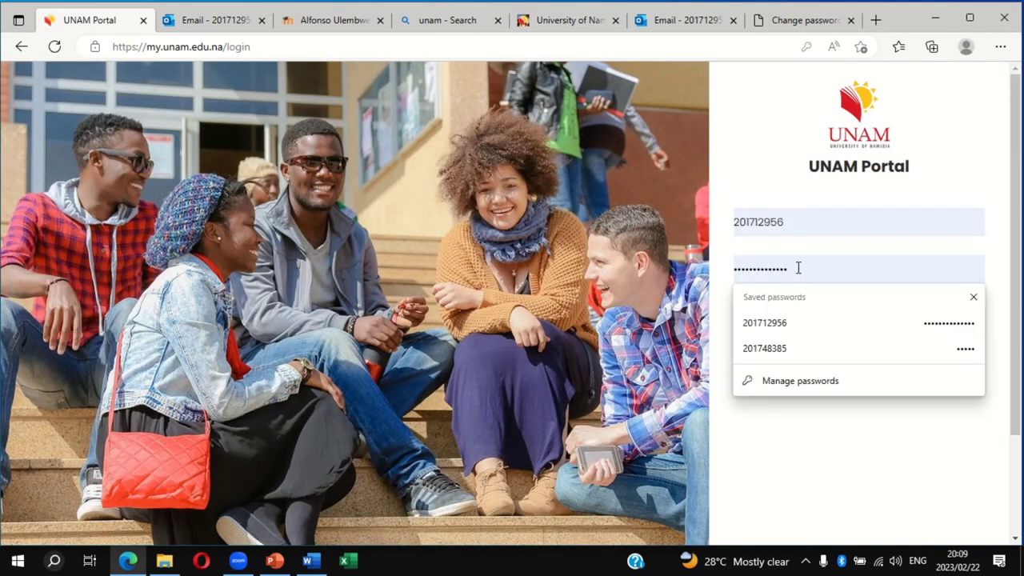
key(BackSpace)
key(BackSpace)
key(BackSpace)
key(BackSpace)
key(BackSpace)
key(BackSpace)
key(BackSpace)
key(BackSpace)
key(BackSpace)
key(BackSpace)
key(BackSpace)
key(BackSpace)
key(BackSpace)
key(BackSpace)
text(•••••••••)
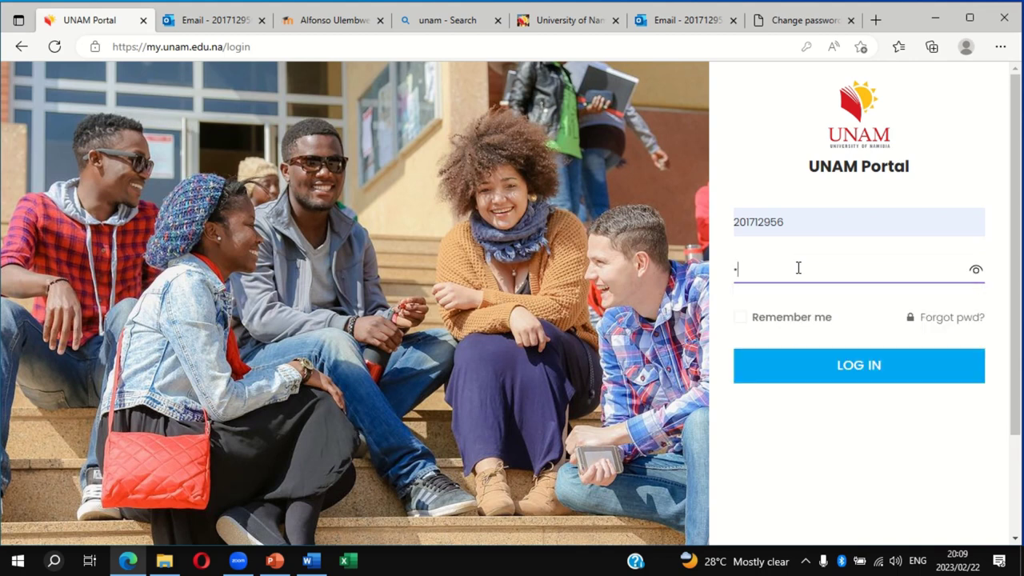
text(•••••••)
key(Return)
click(816, 361)
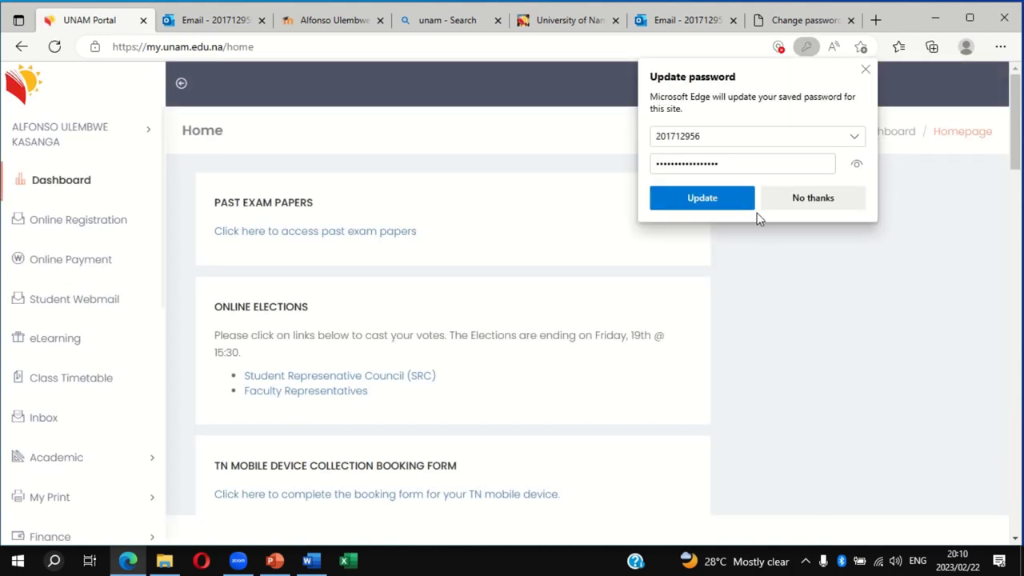
Save the new password in Edge and go to the University of Namibia website tab
click(723, 204)
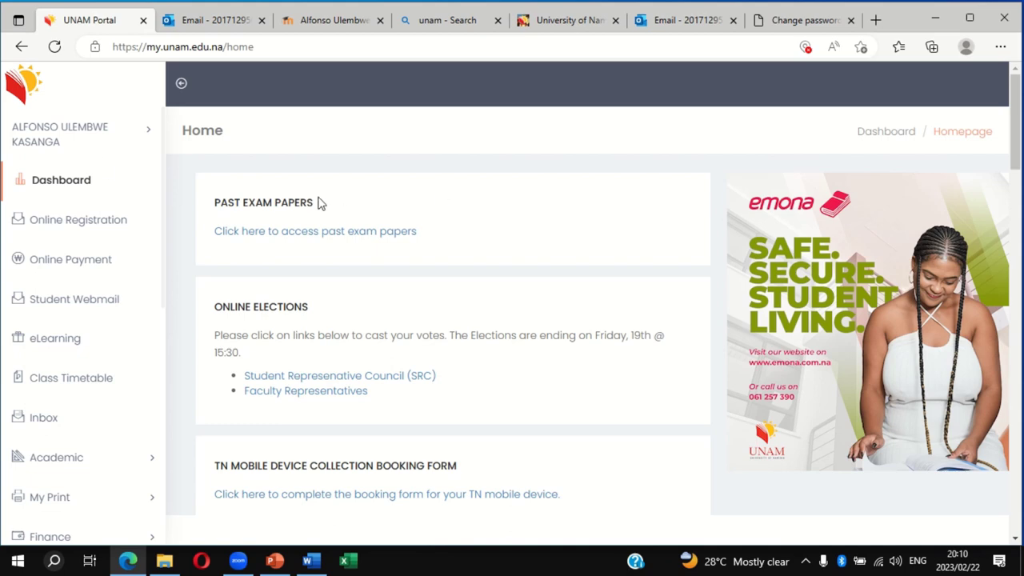
click(554, 26)
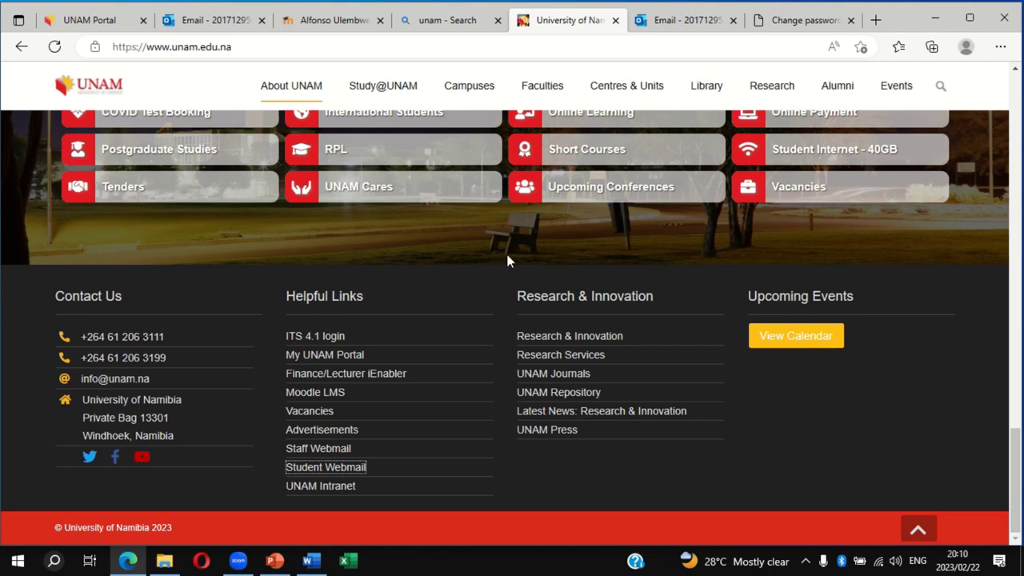